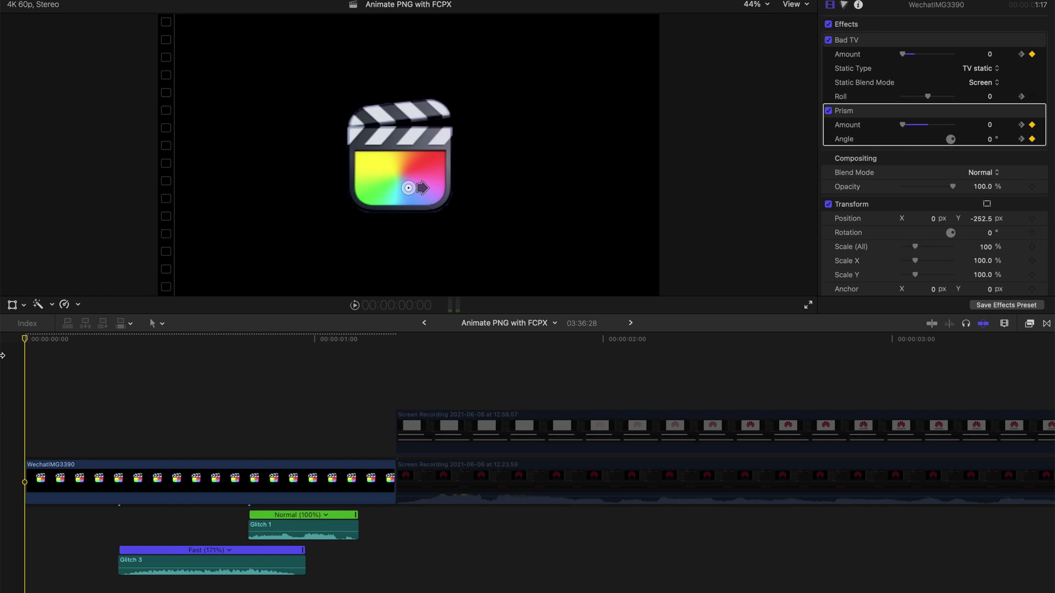
# Step: Play the Final Cut Pro logo animation from the start of the timeline
pyautogui.press('space')
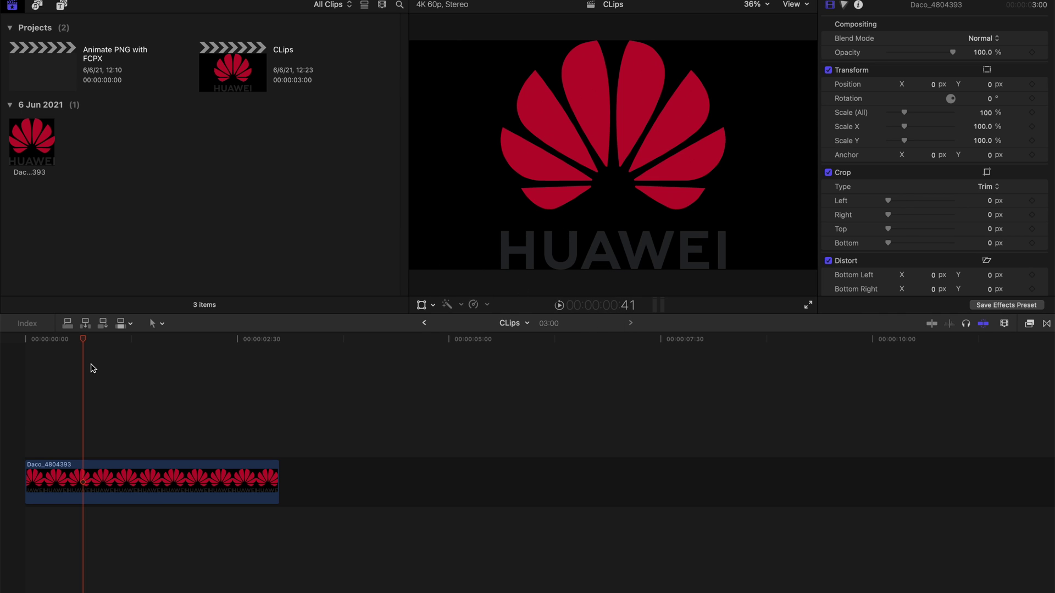
# Step: Hide the browser to enlarge the viewer and set the Huawei logo clip's overall scale to 83%
pyautogui.click(20, 130)
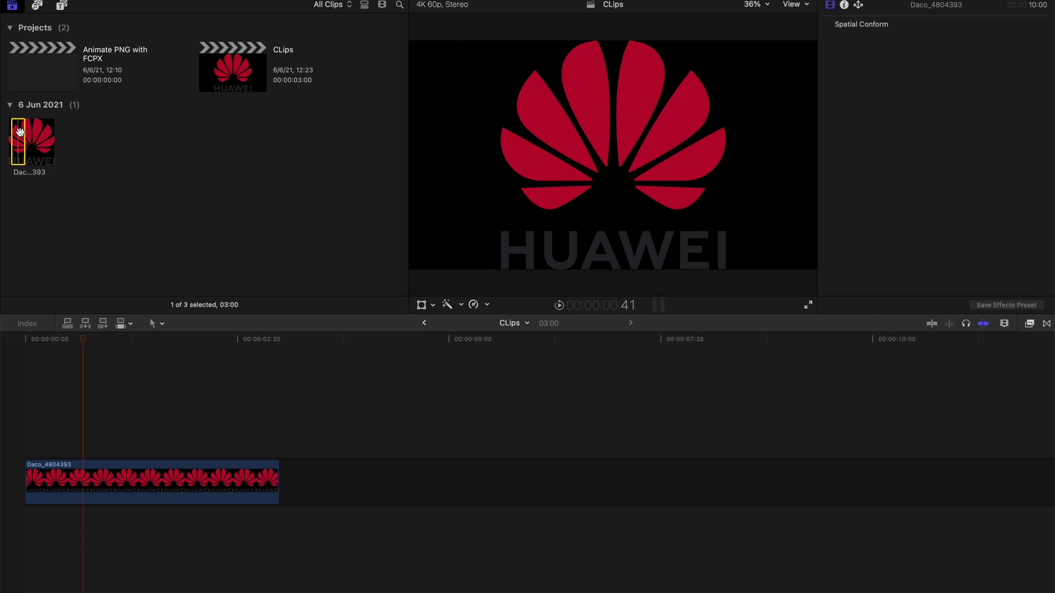
pyautogui.click(102, 463)
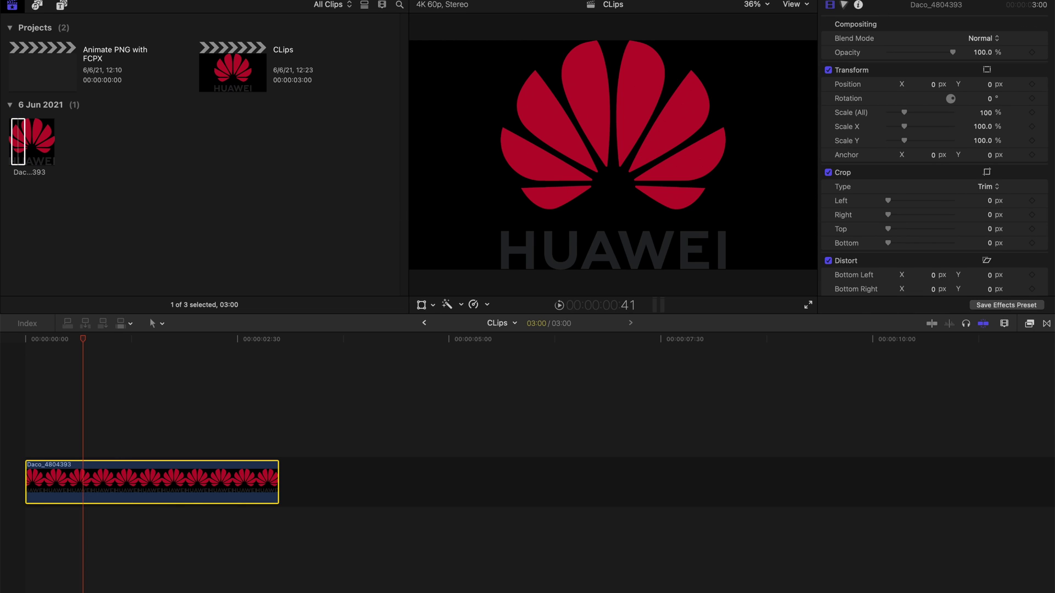
pyautogui.press('ctrl+super+1')
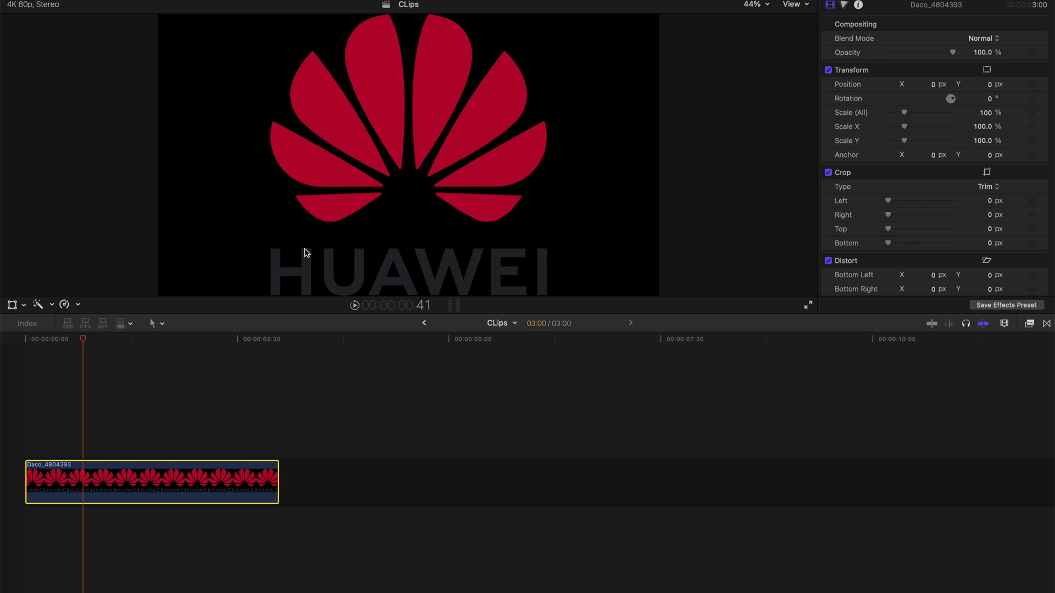
pyautogui.click(987, 113)
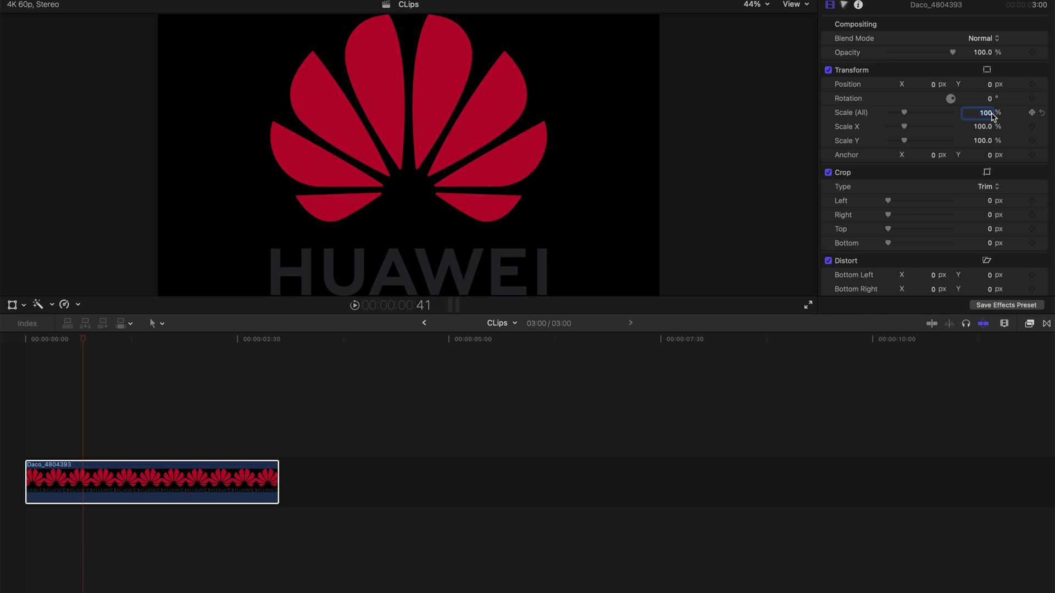
pyautogui.press('Return')
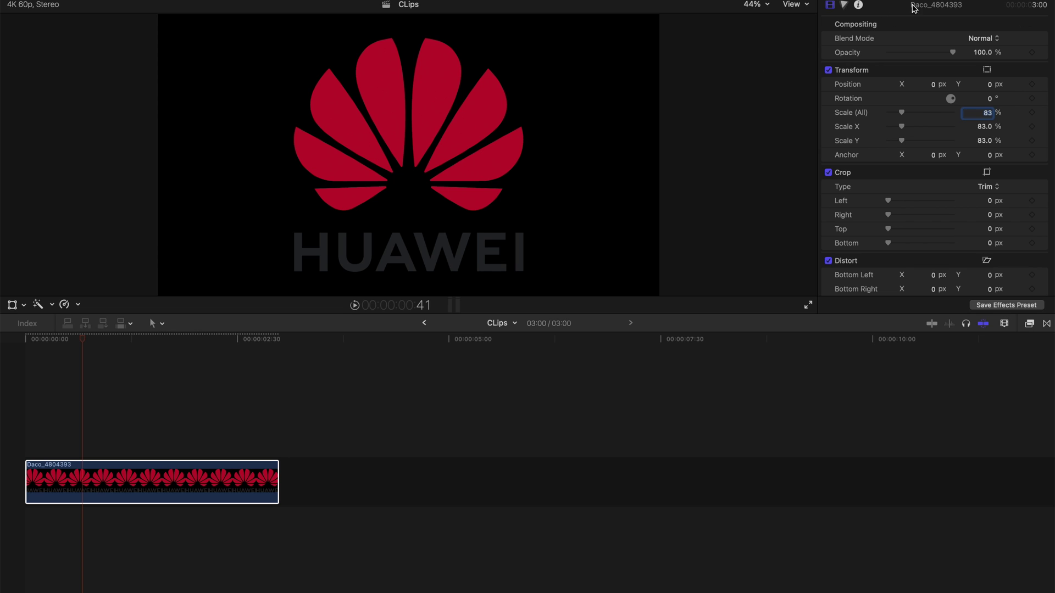
# Step: Add a Custom generator beneath the logo clip and trim it to end with the logo
pyautogui.press('ctrl+super+1')
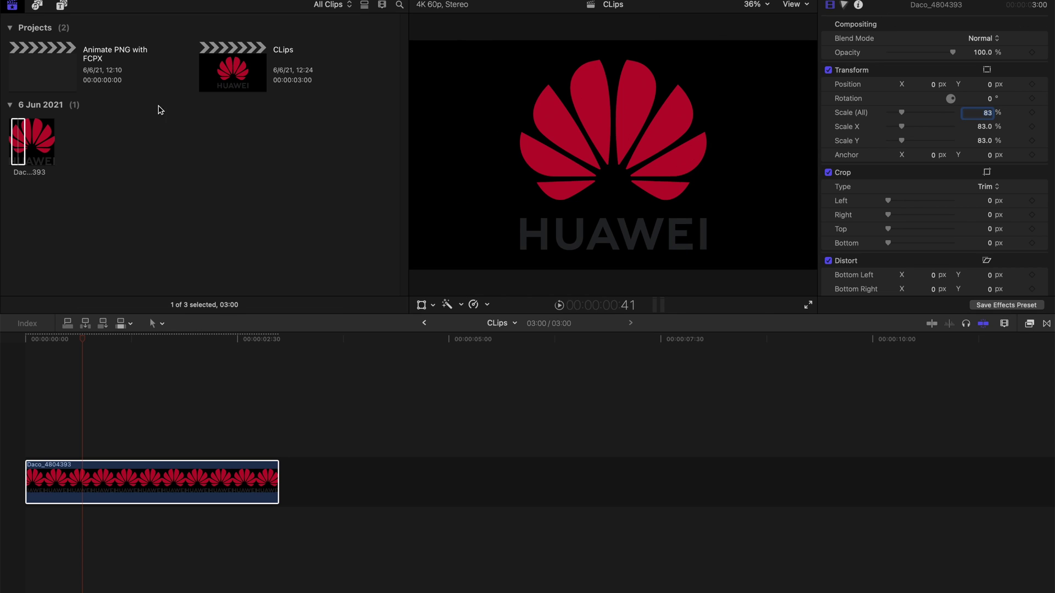
pyautogui.click(60, 8)
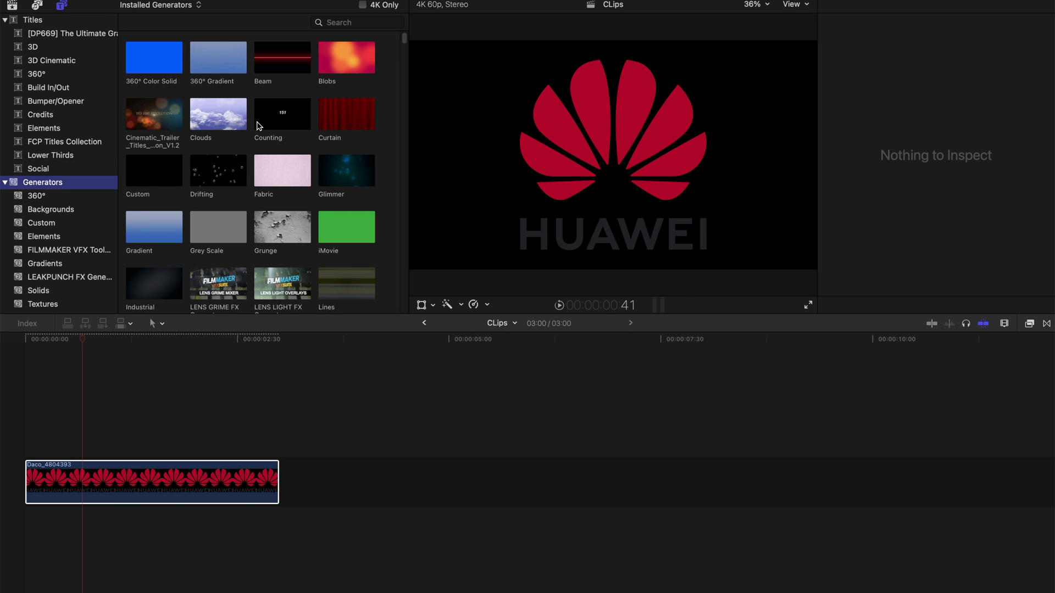
pyautogui.moveTo(147, 181); pyautogui.dragTo(29, 547)
pyautogui.press('b')
pyautogui.click(280, 530)
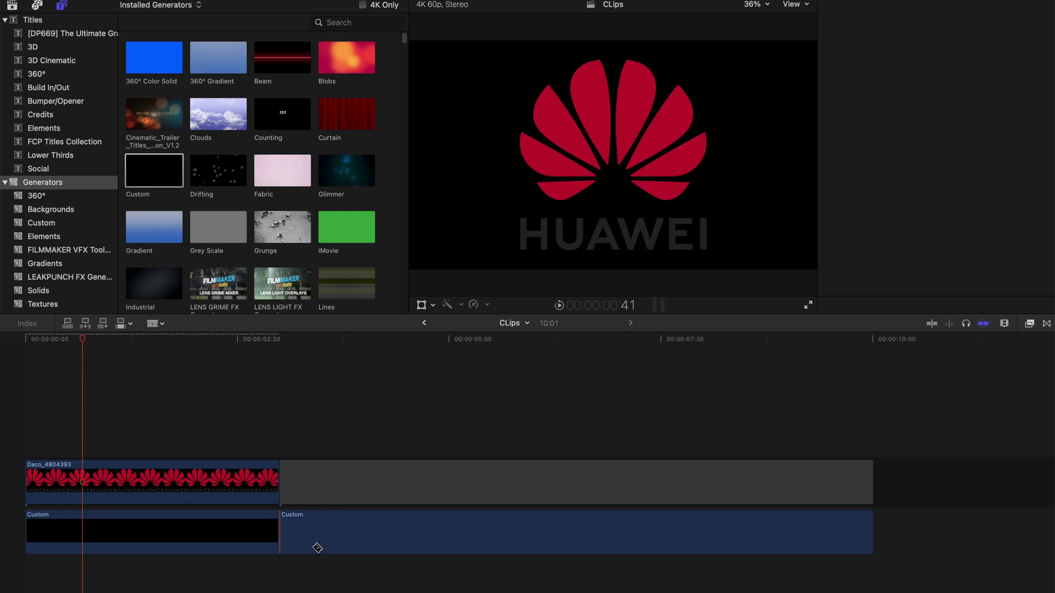
pyautogui.press('a')
pyautogui.moveTo(327, 573); pyautogui.dragTo(344, 379)
pyautogui.press('BackSpace')
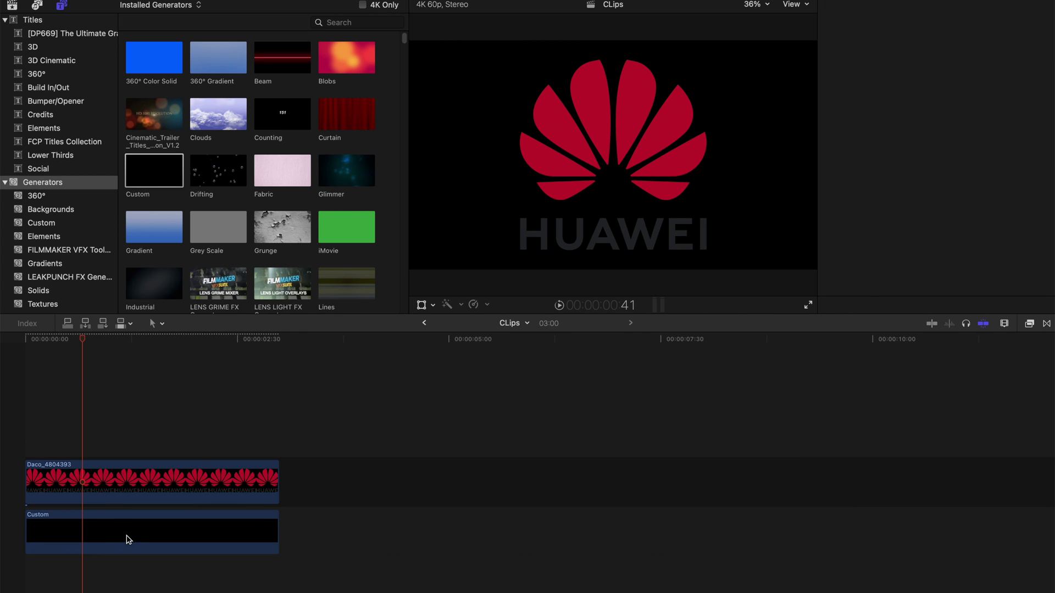
# Step: Hide the browser and change the Custom generator's color from black to white
pyautogui.click(124, 542)
pyautogui.press('ctrl+super+1')
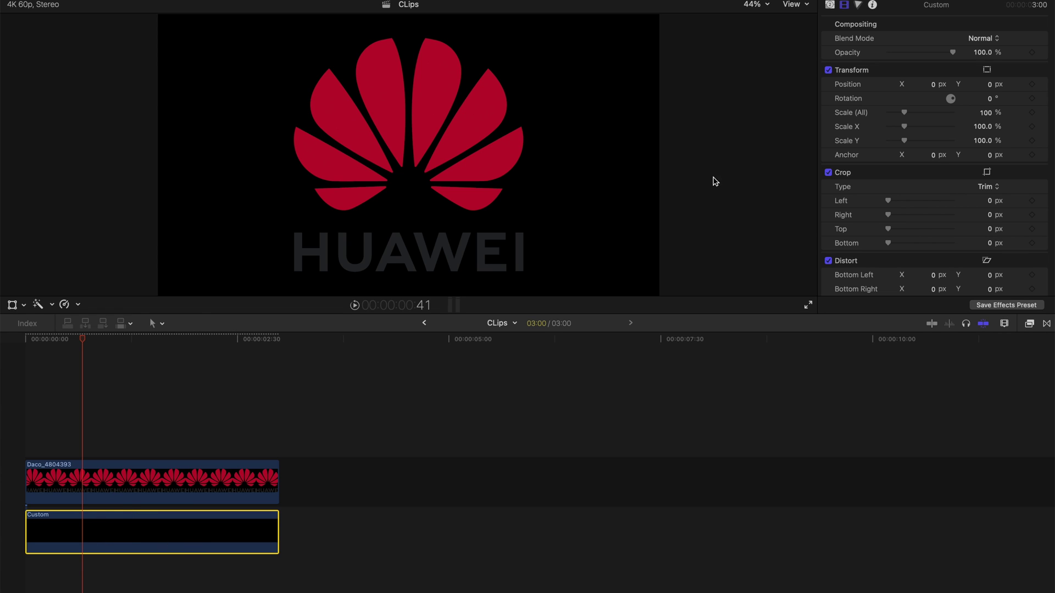
pyautogui.click(830, 5)
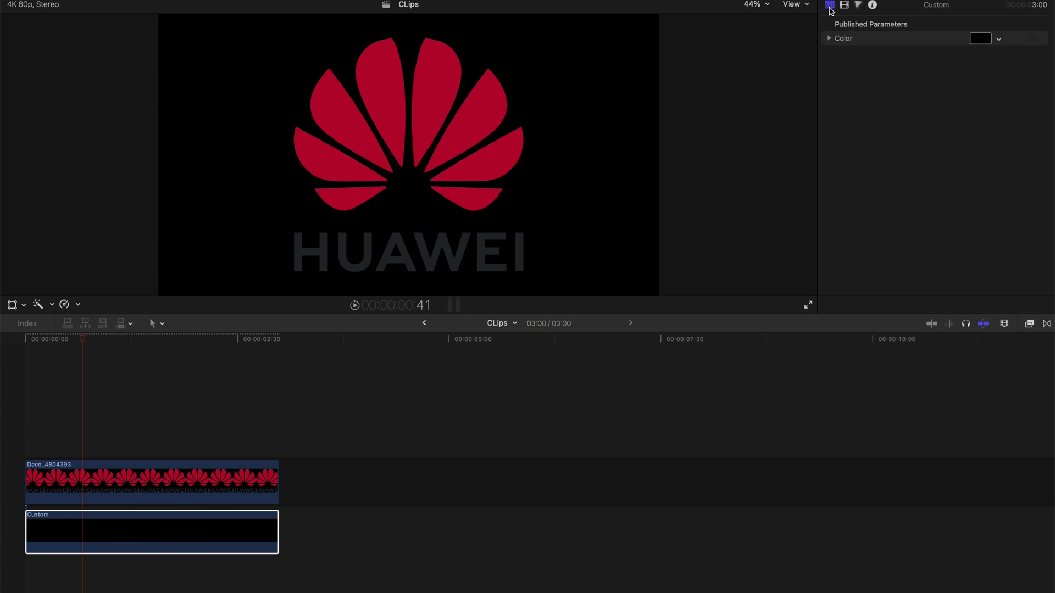
pyautogui.click(998, 38)
pyautogui.click(911, 54)
pyautogui.moveTo(908, 55); pyautogui.dragTo(906, 55)
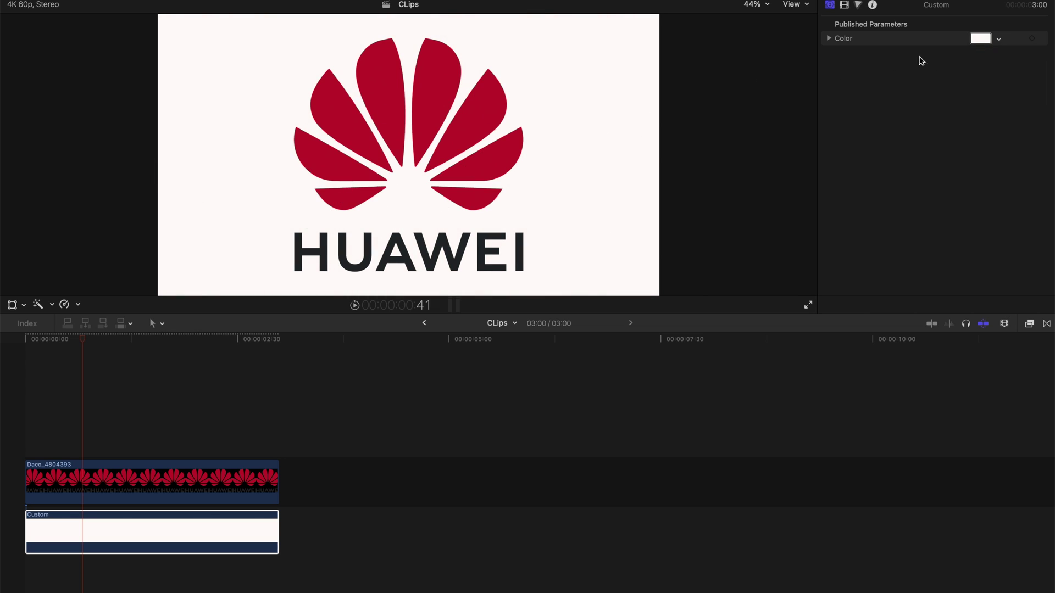
pyautogui.click(998, 40)
pyautogui.moveTo(906, 59); pyautogui.dragTo(904, 49)
pyautogui.click(135, 532)
# Step: Place a copy of the white Custom generator above the logo clip
pyautogui.click(130, 496)
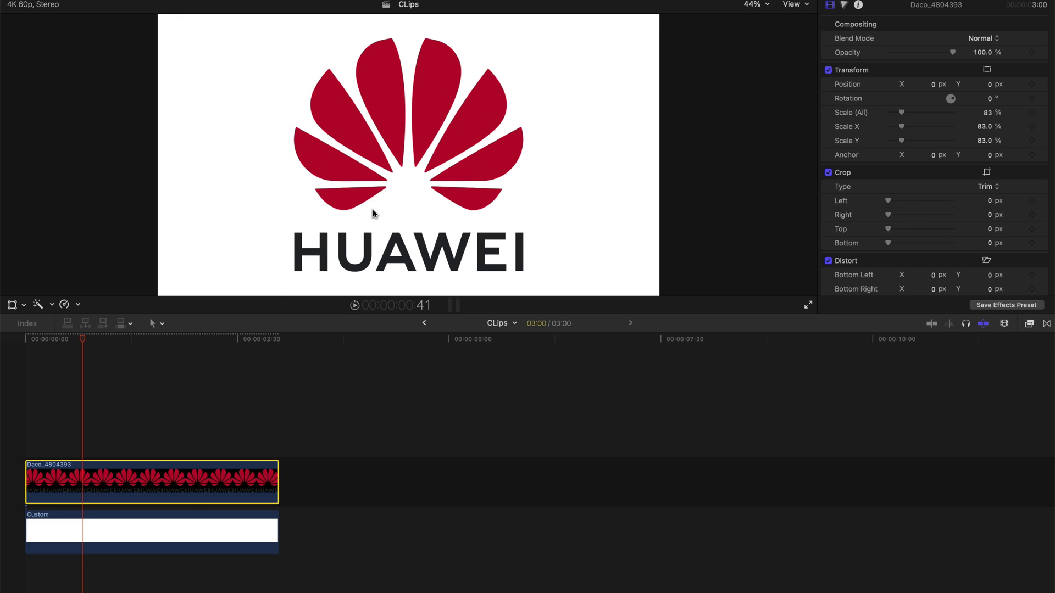
pyautogui.click(99, 535)
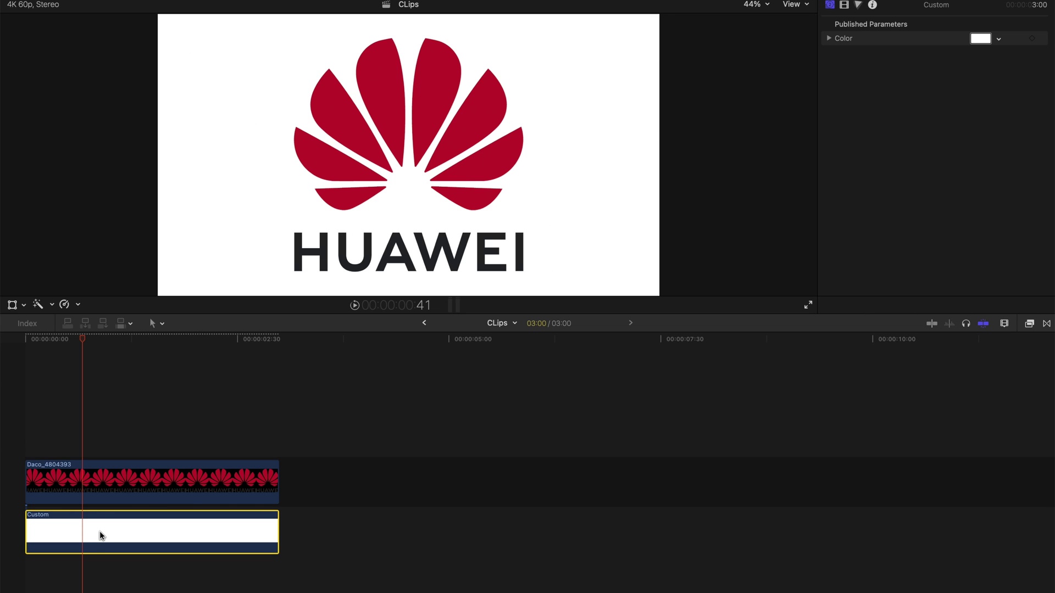
pyautogui.moveTo(100, 530); pyautogui.dragTo(99, 415)
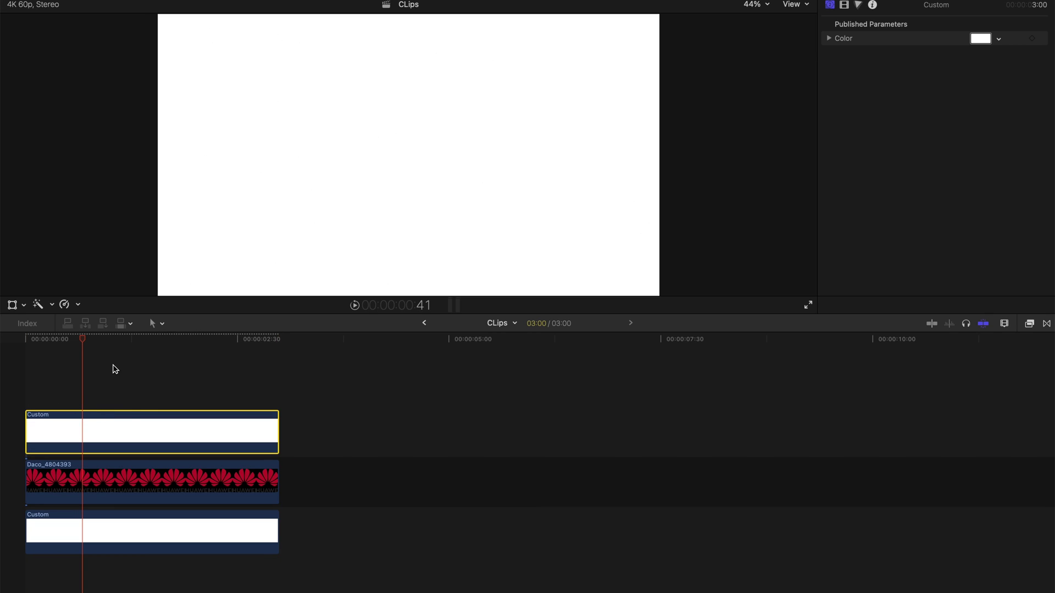
# Step: Crop the upper Custom generator's bottom edge by about 649 px so it covers only the logo's petals
pyautogui.click(844, 4)
pyautogui.scroll(-2, 898, 143)
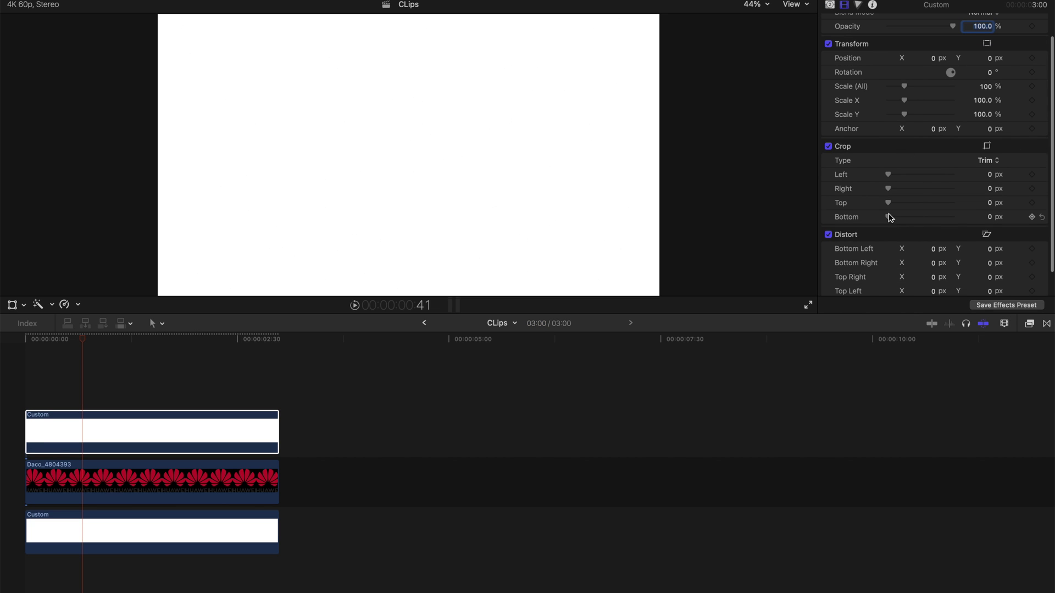
pyautogui.moveTo(891, 220); pyautogui.dragTo(905, 220)
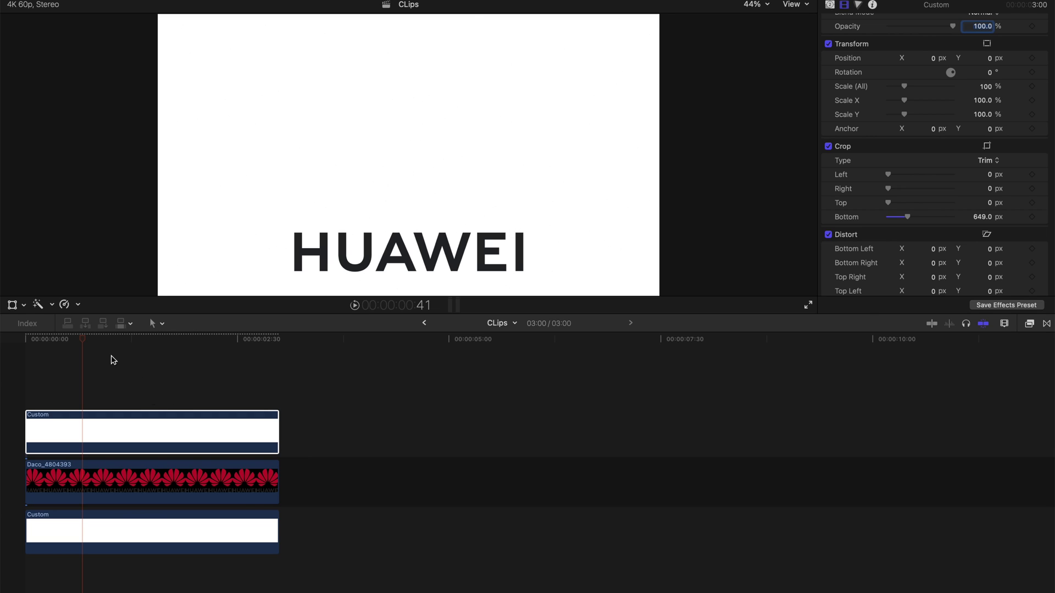
# Step: Keyframe the upper generator's opacity from 100% at the first frame to 0% at frame 42
pyautogui.click(15, 351)
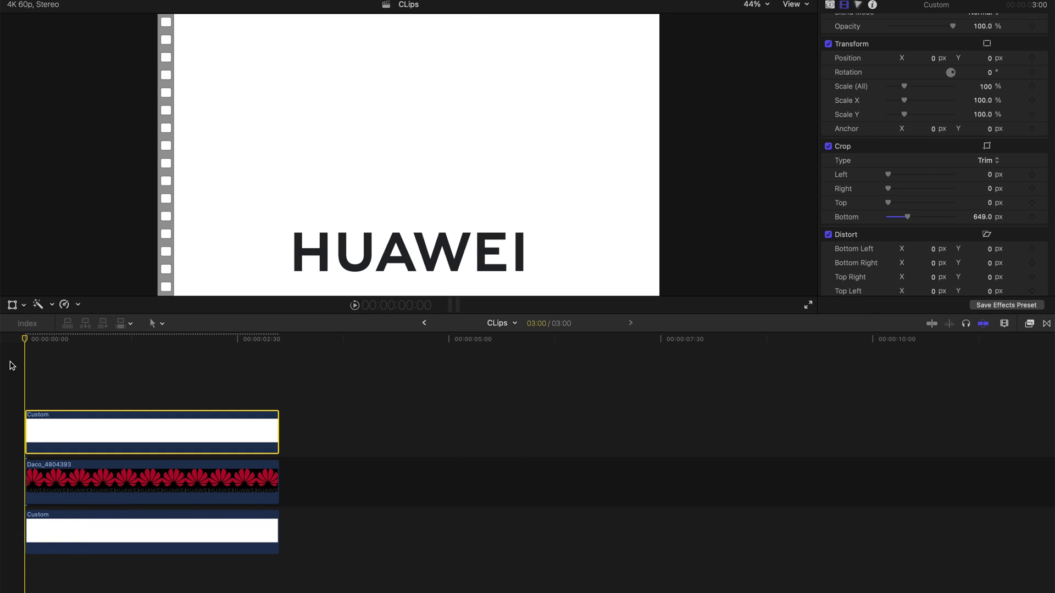
pyautogui.scroll(2, 993, 38)
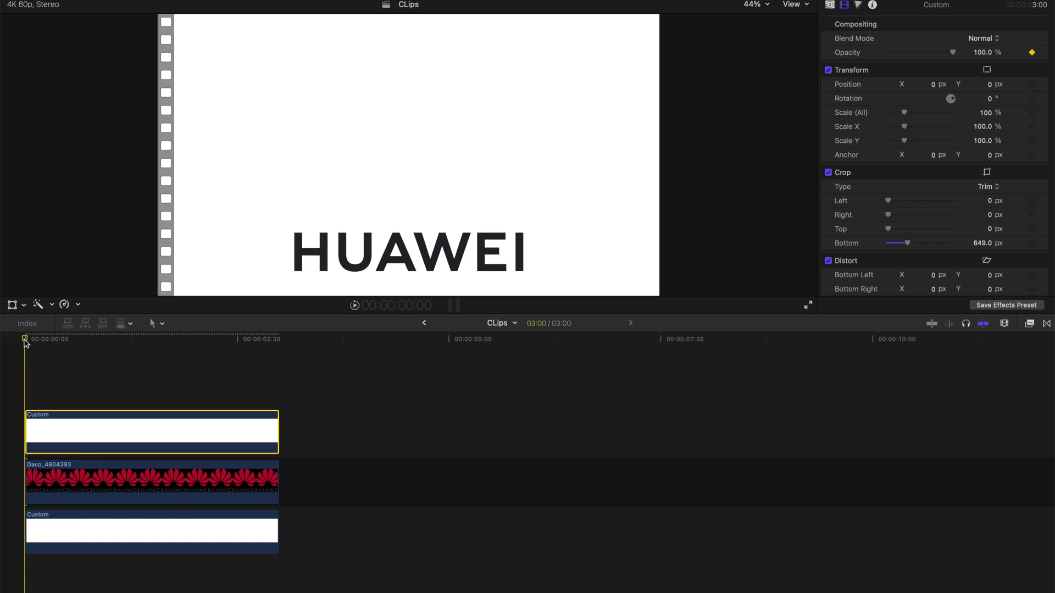
pyautogui.moveTo(31, 341); pyautogui.dragTo(85, 341)
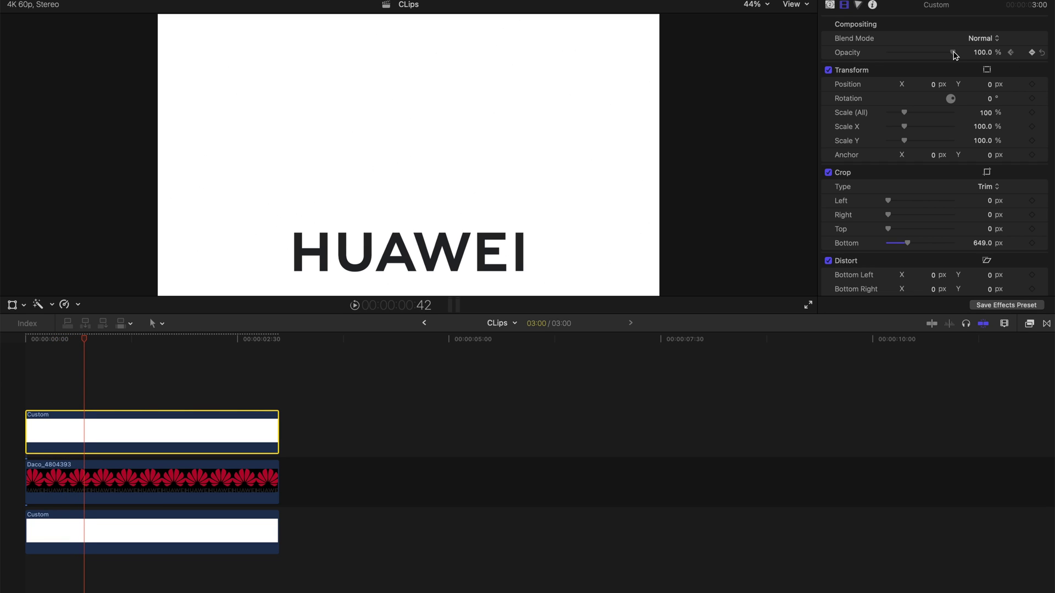
pyautogui.moveTo(954, 53); pyautogui.dragTo(2, 415)
# Step: Play the project from the beginning to review the petals fading in
pyautogui.click(8, 347)
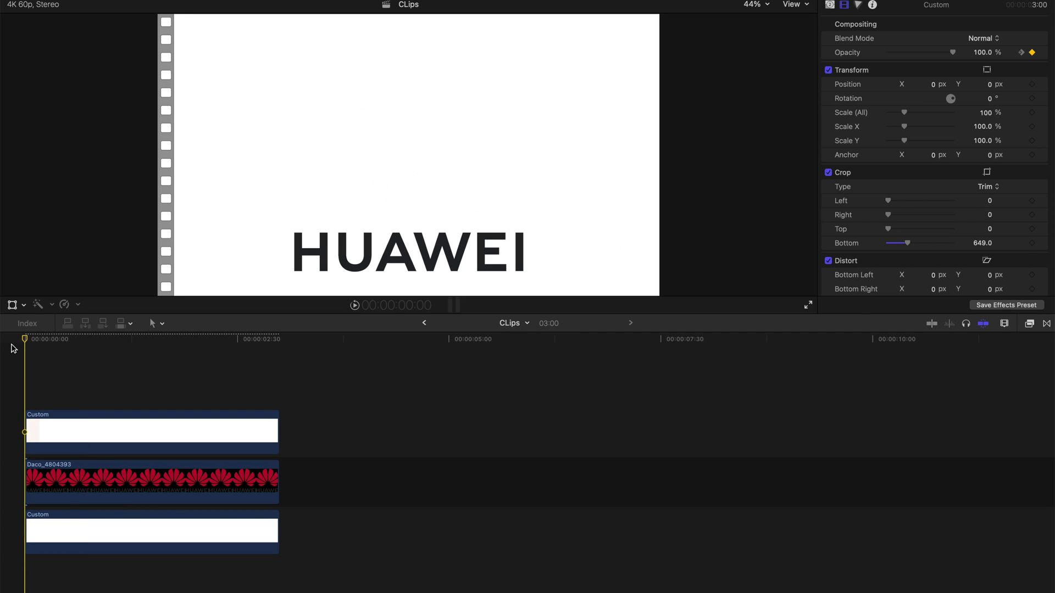
pyautogui.press('space')
pyautogui.press('space')
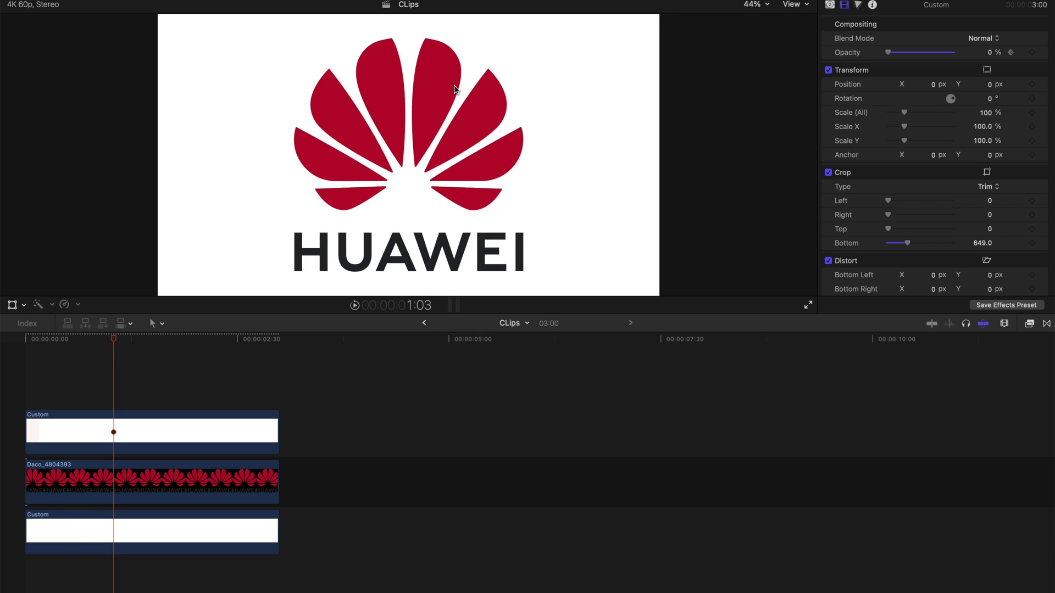
pyautogui.click(23, 342)
pyautogui.press('space')
# Step: Move the upper generator's second opacity keyframe earlier in its video animation, to about frame 20
pyautogui.click(118, 413)
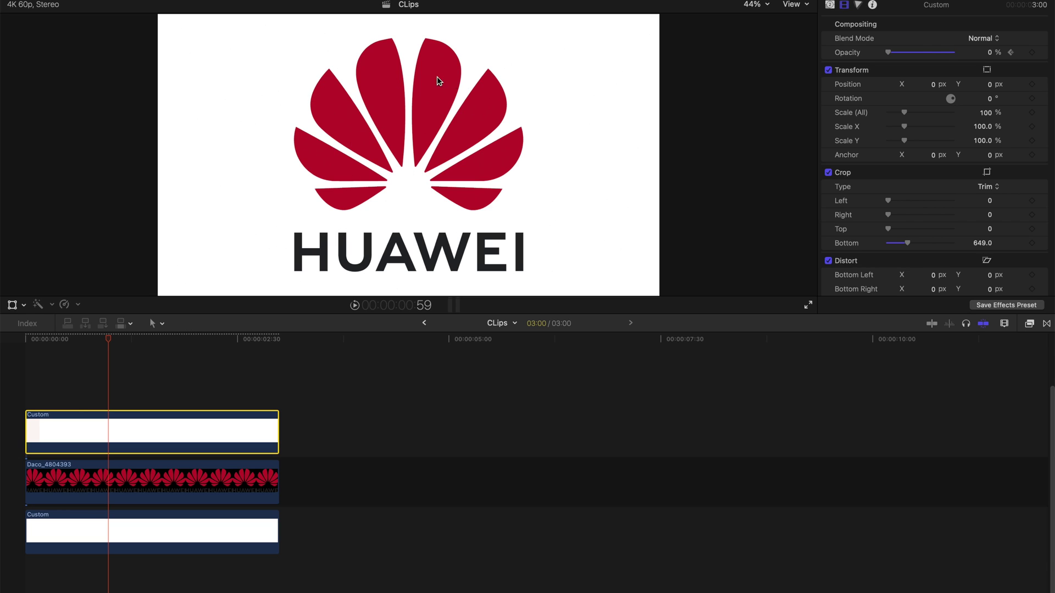
pyautogui.rightClick(111, 447)
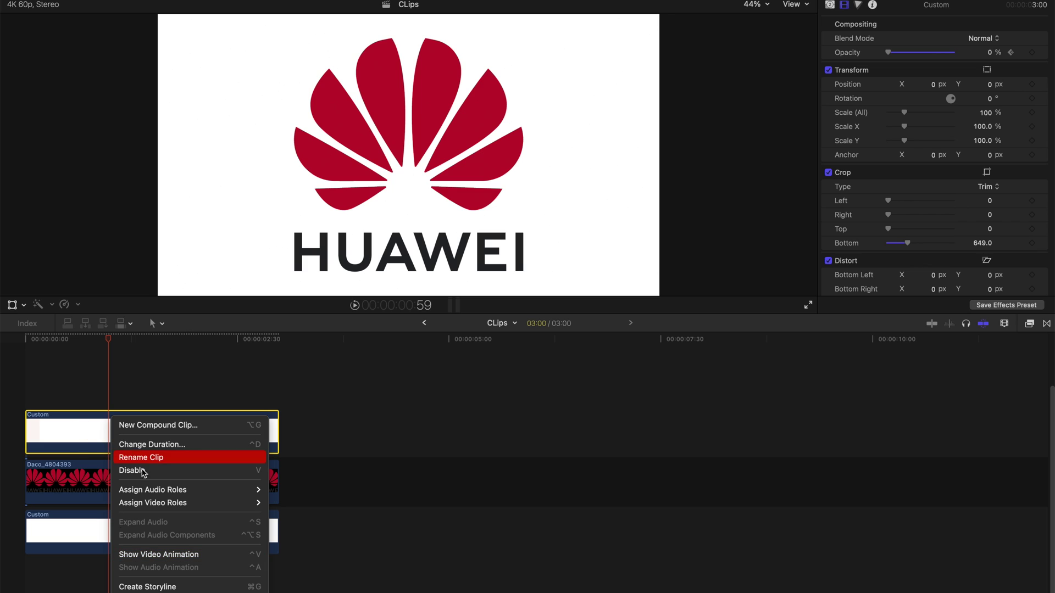
pyautogui.click(159, 554)
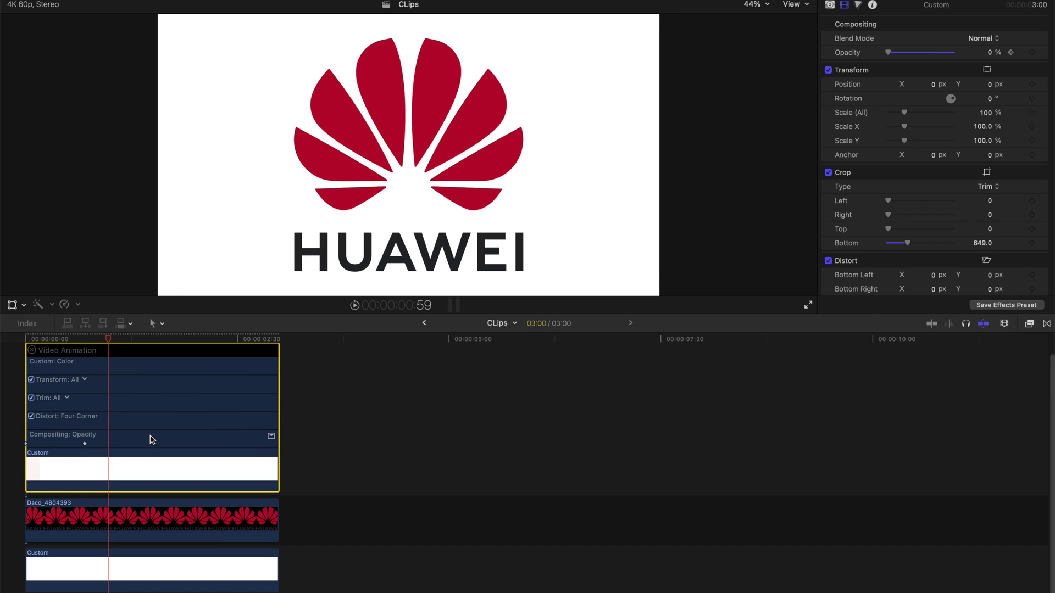
pyautogui.click(78, 345)
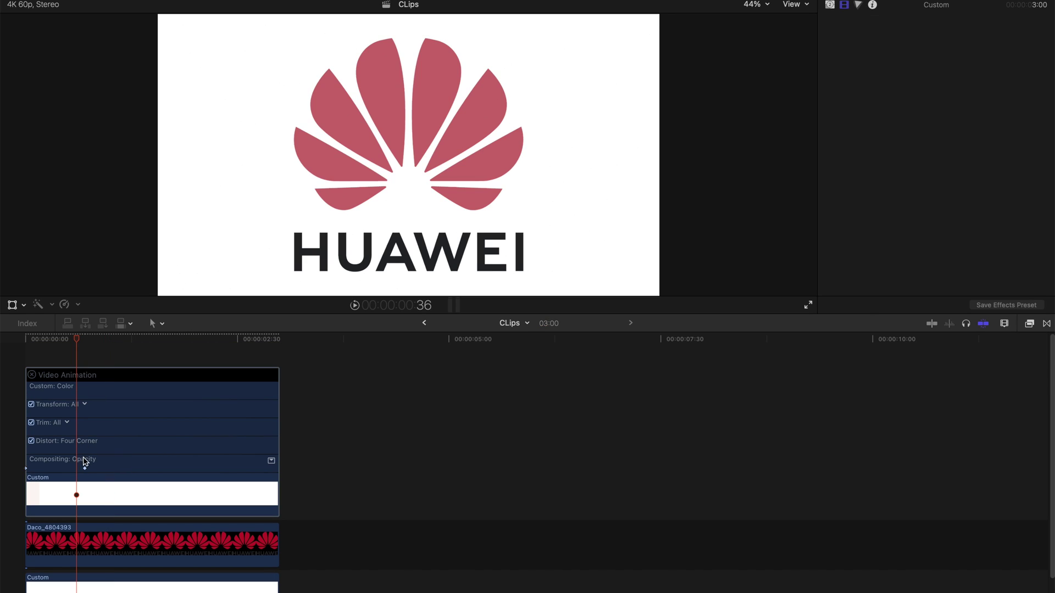
pyautogui.moveTo(85, 468); pyautogui.dragTo(54, 468)
pyautogui.click(31, 374)
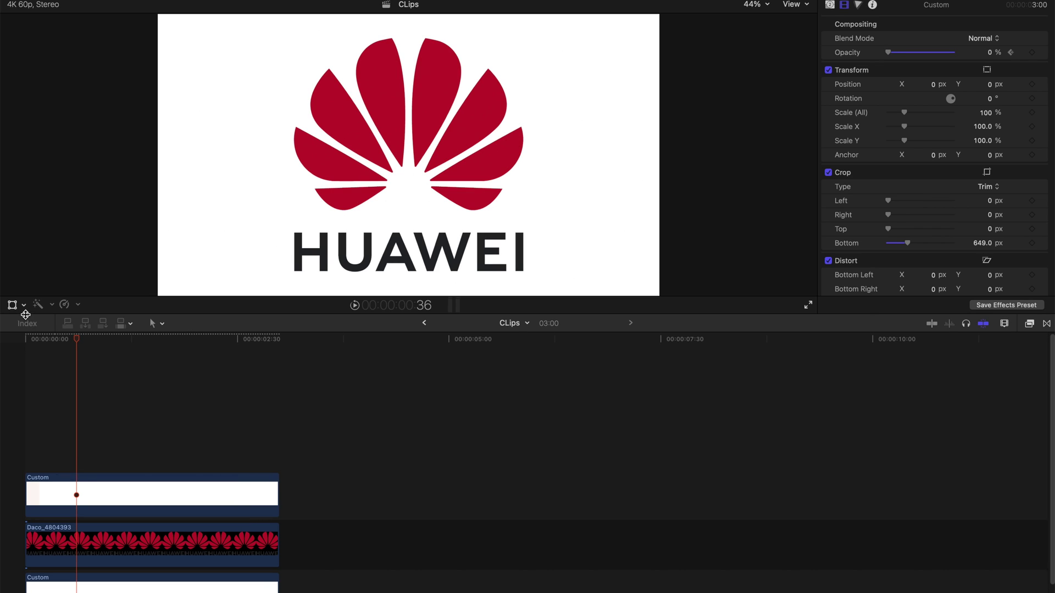
# Step: Replay the project from the start to review the faster fade and inspect the upper generator's opacity keyframes
pyautogui.click(27, 339)
pyautogui.press('space')
pyautogui.press('space')
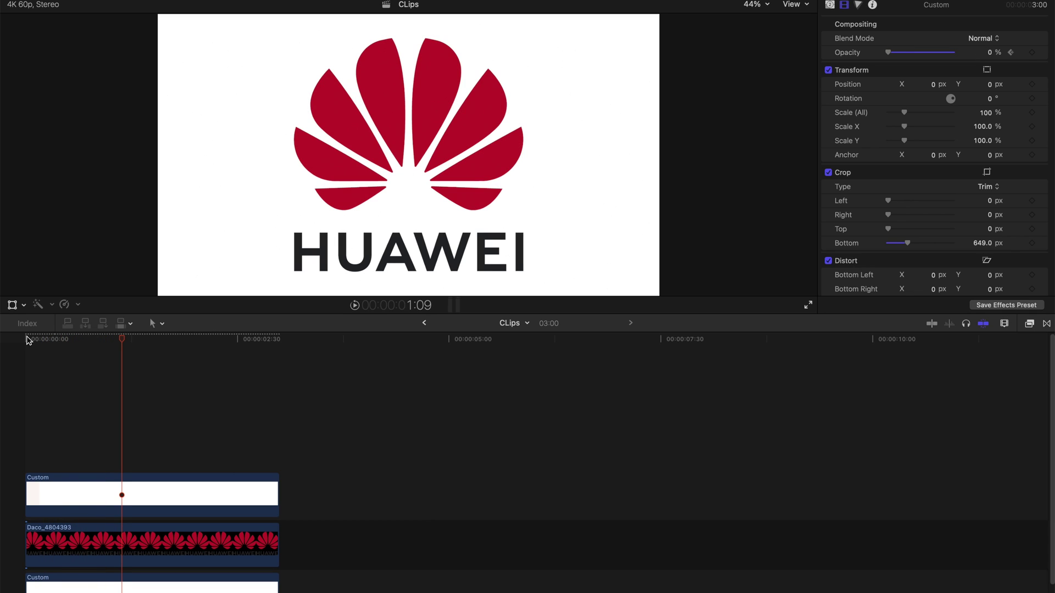
pyautogui.rightClick(78, 492)
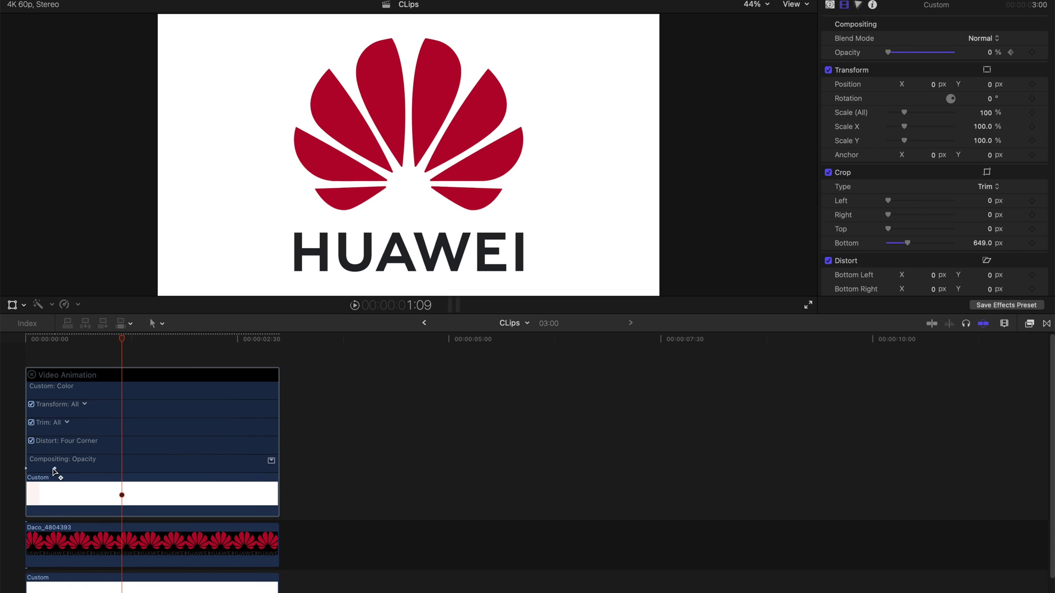
pyautogui.click(32, 375)
pyautogui.click(31, 341)
pyautogui.press('space')
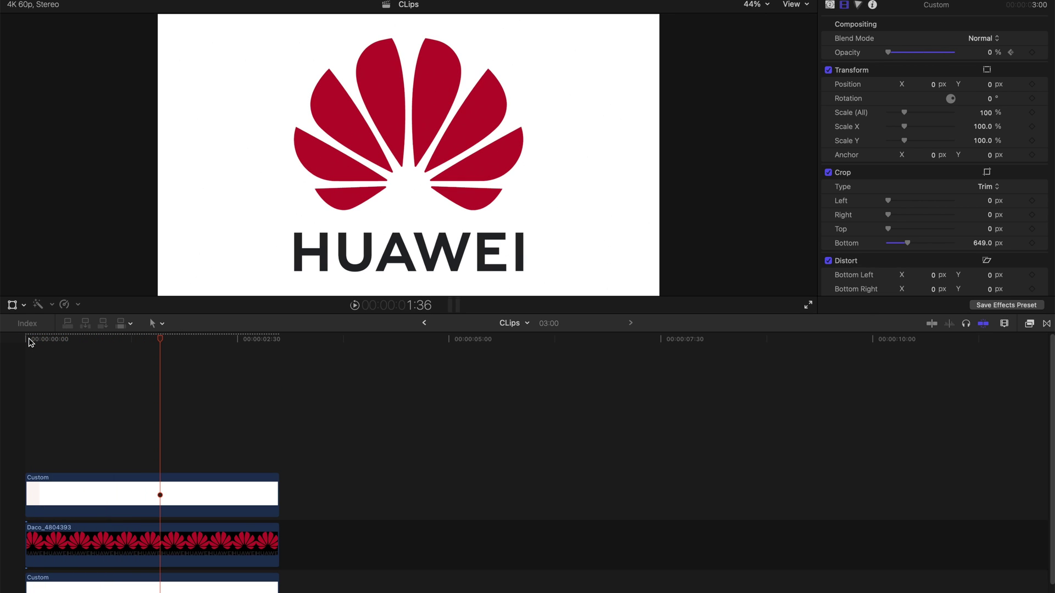
pyautogui.click(84, 495)
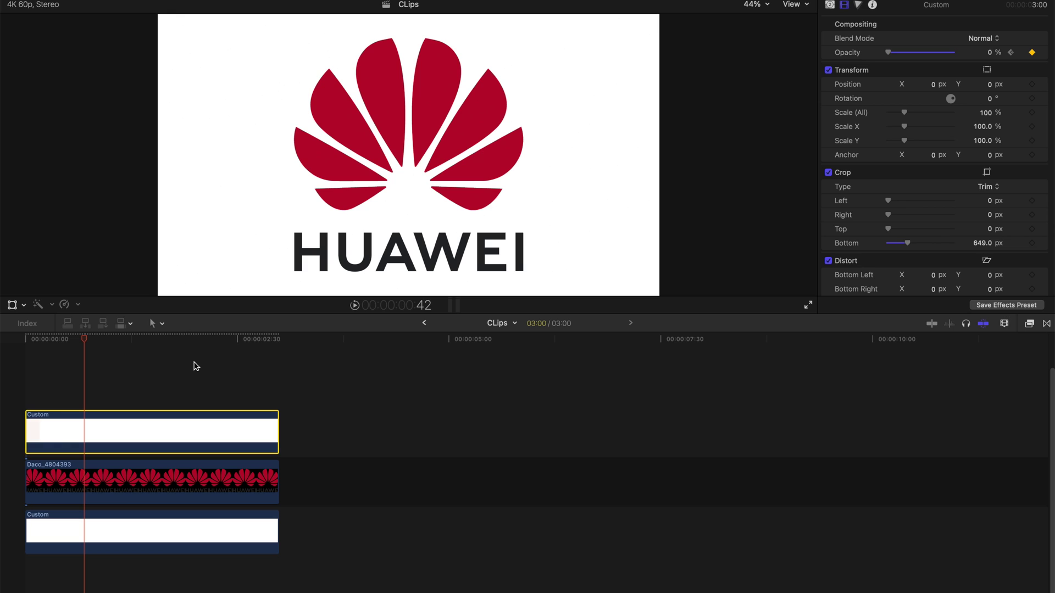
pyautogui.keyDown('super'); pyautogui.click(100, 441); pyautogui.keyUp('super')
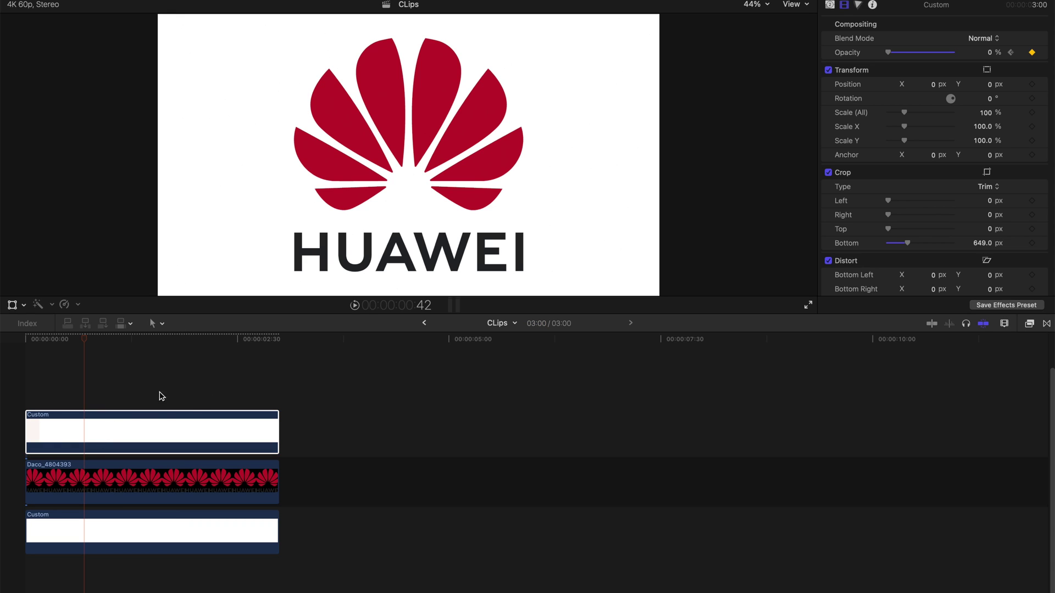
pyautogui.scroll(1, 88, 451)
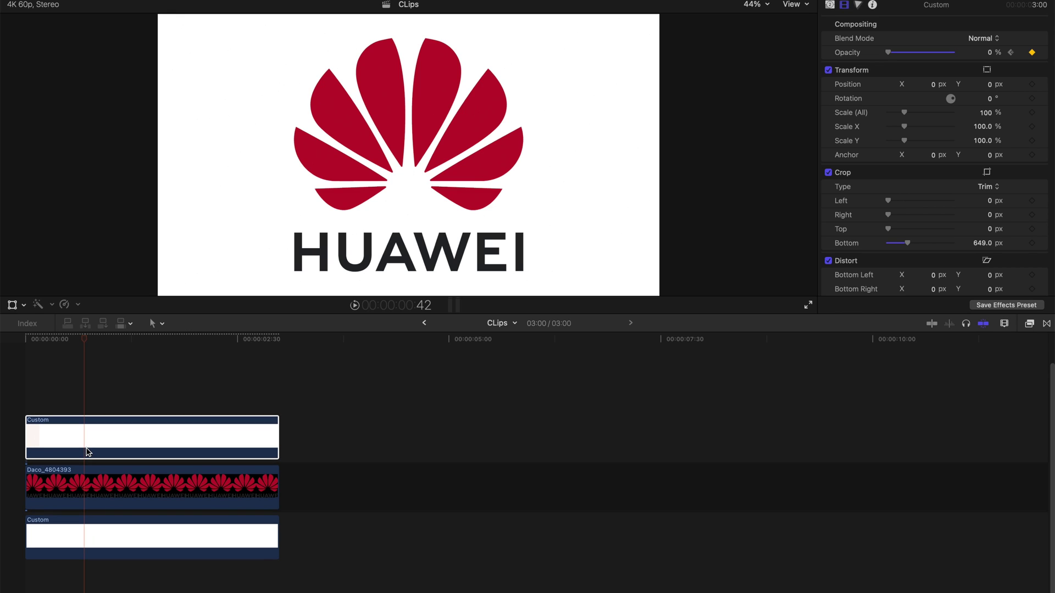
pyautogui.click(92, 448)
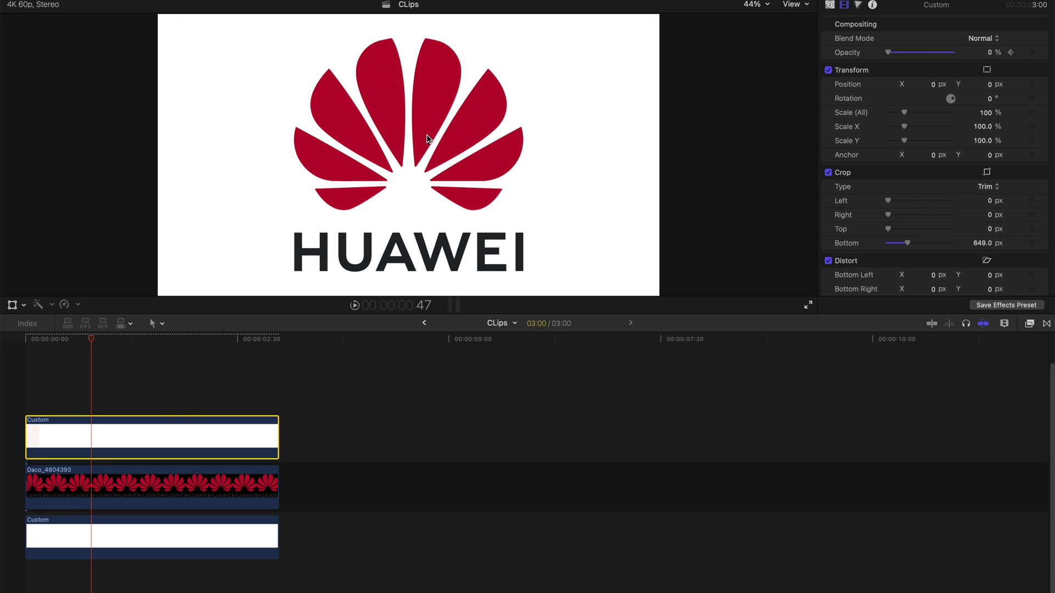
# Step: Apply the Shape Mask effect to the middle logo clip
pyautogui.click(148, 497)
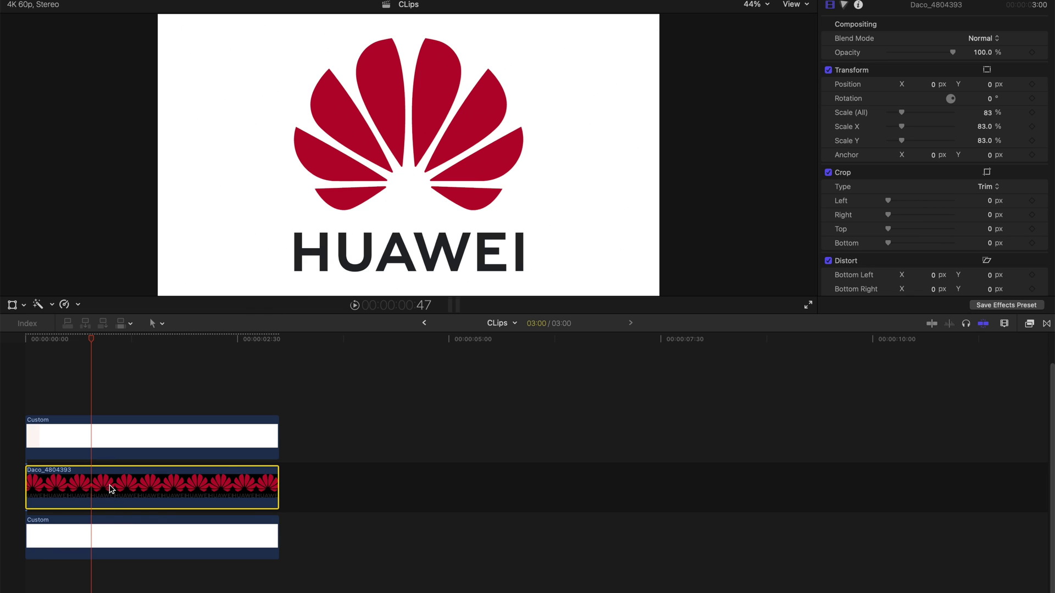
pyautogui.click(1029, 324)
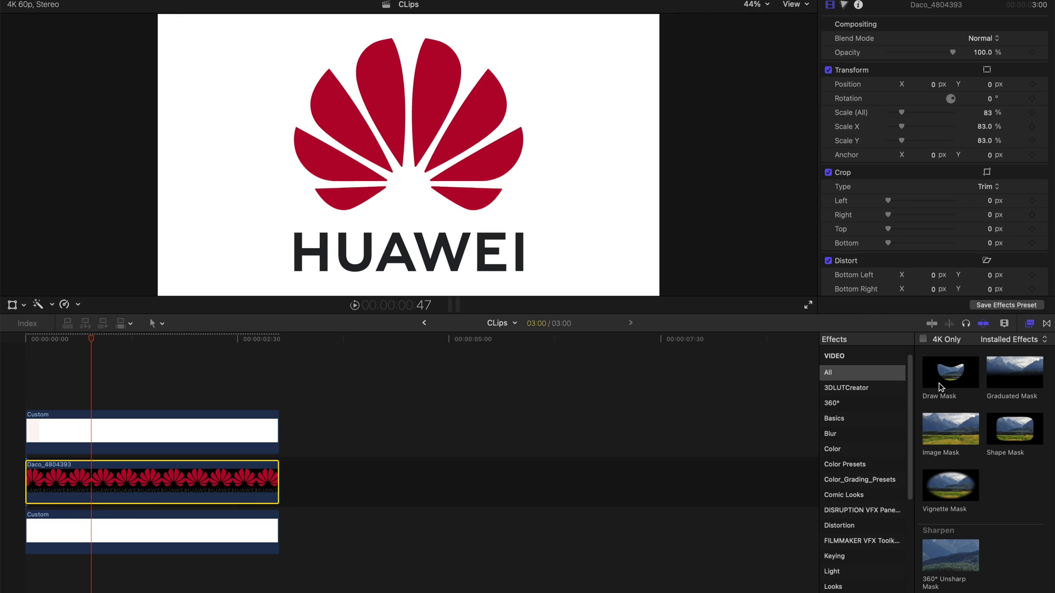
pyautogui.click(1016, 437)
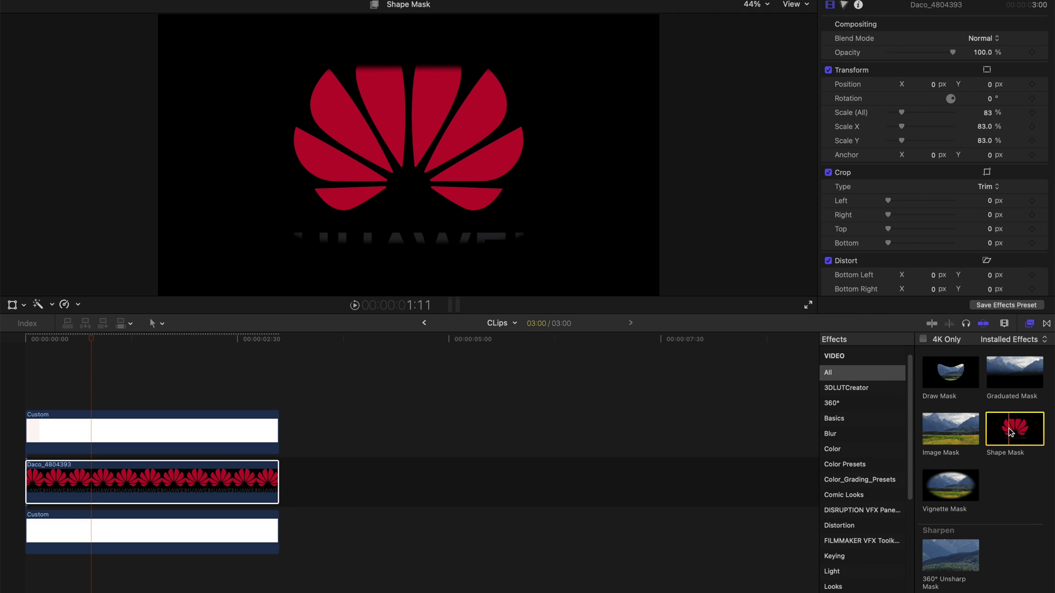
pyautogui.moveTo(1008, 434); pyautogui.dragTo(53, 487)
# Step: Shrink the shape mask to a lightly rounded rectangle with about -1.2 feather and place it around the letter H
pyautogui.press('Home')
pyautogui.moveTo(272, 93); pyautogui.dragTo(280, 95)
pyautogui.moveTo(315, 76); pyautogui.dragTo(239, 184)
pyautogui.moveTo(405, 222); pyautogui.dragTo(299, 221)
pyautogui.moveTo(274, 141); pyautogui.dragTo(311, 237)
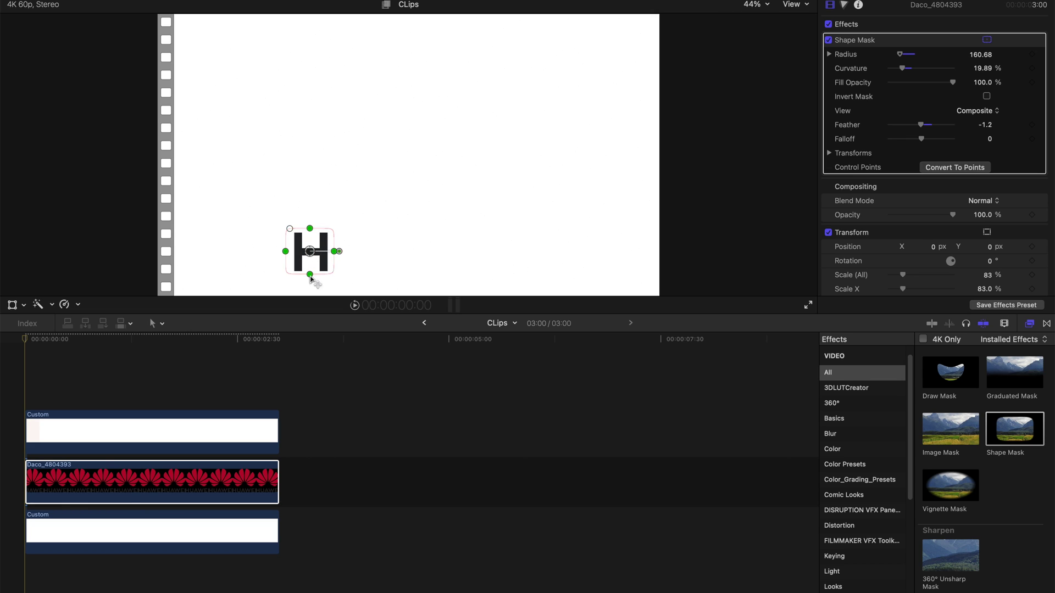
# Step: Duplicate the masked logo clip for each remaining letter and fit the copies' shape masks around U, A, W, E and I
pyautogui.click(157, 499)
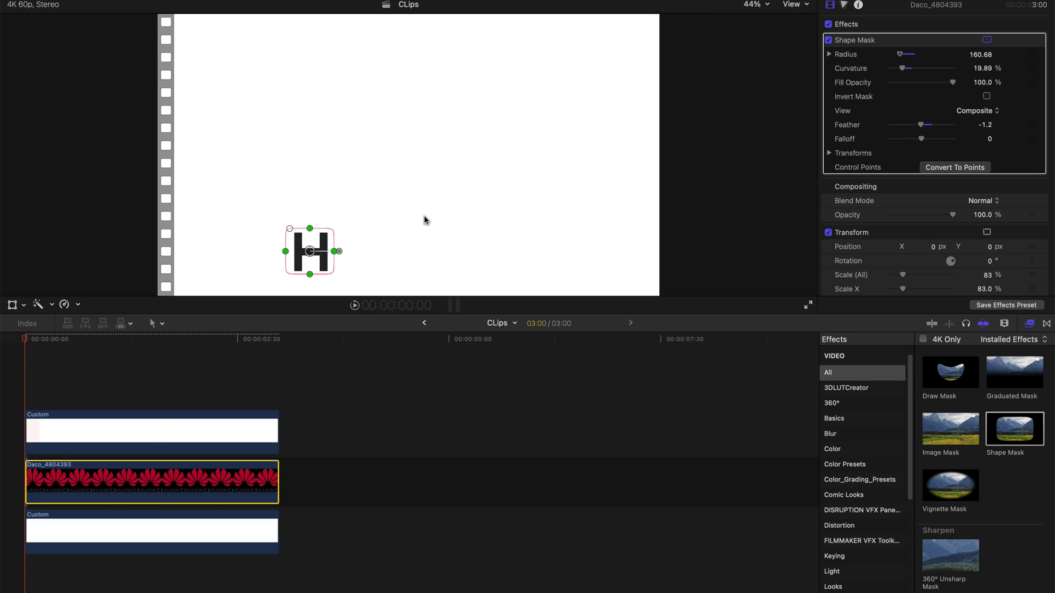
pyautogui.moveTo(70, 490); pyautogui.dragTo(70, 437)
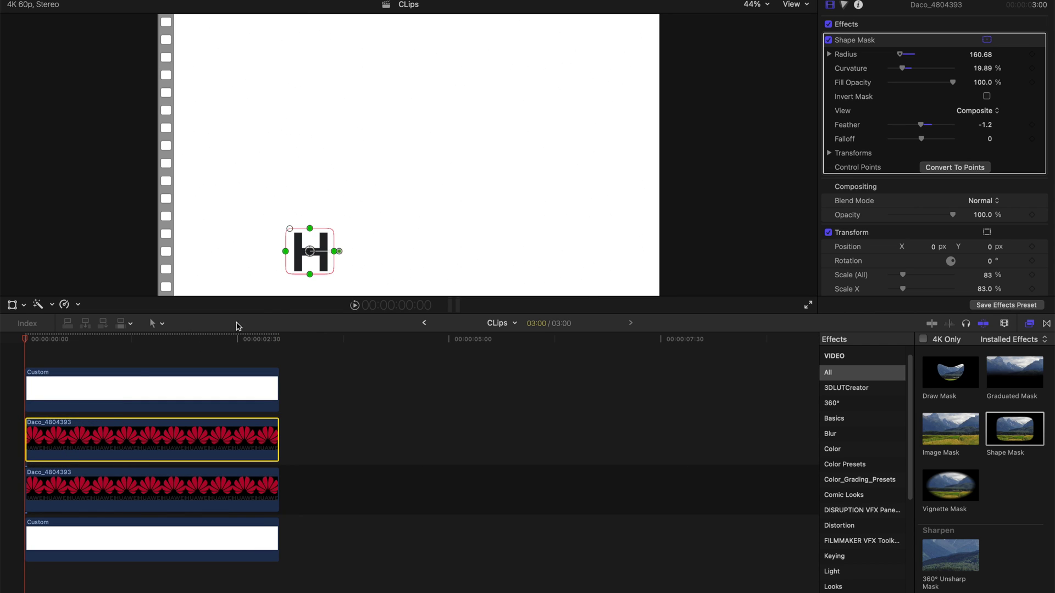
pyautogui.moveTo(312, 253); pyautogui.dragTo(352, 252)
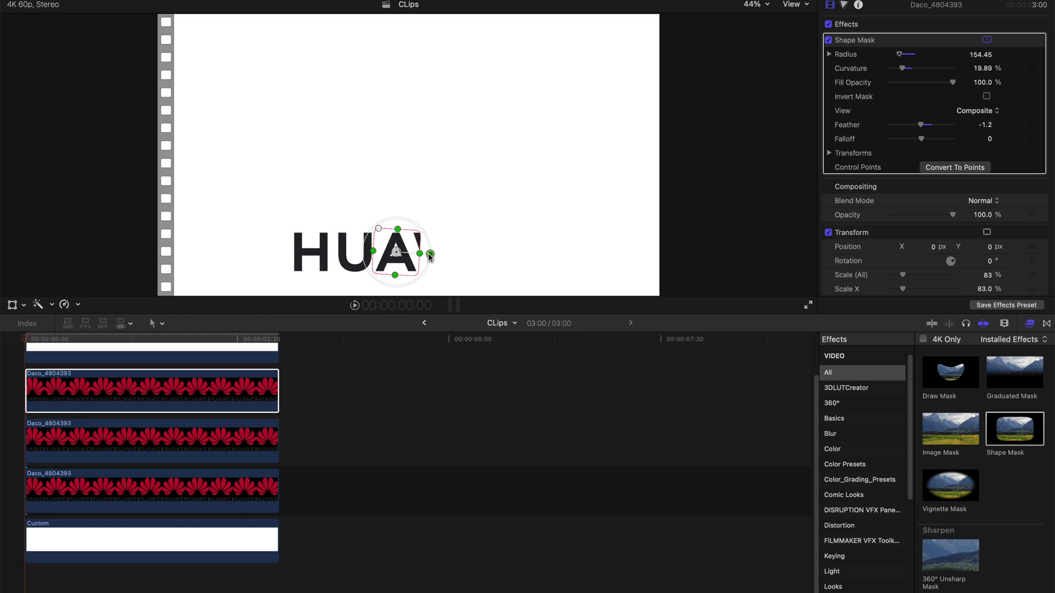
pyautogui.moveTo(420, 250); pyautogui.dragTo(429, 252)
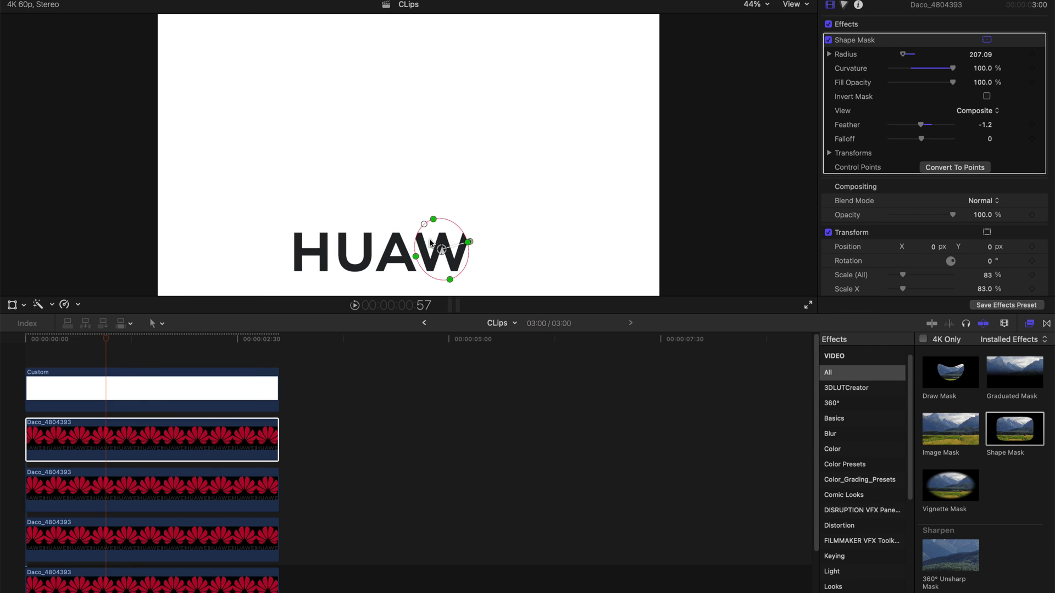
pyautogui.moveTo(469, 245); pyautogui.dragTo(476, 250)
pyautogui.moveTo(422, 224); pyautogui.dragTo(417, 217)
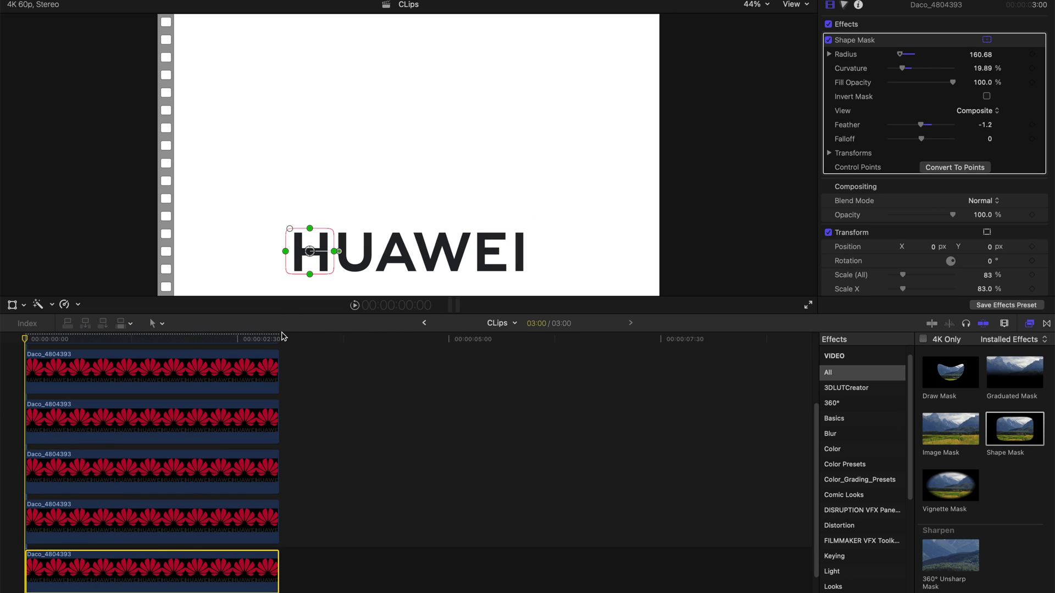
# Step: Keyframe the H clip's rotation at 0° on the first frame and about -4.3° at frame 7
pyautogui.scroll(2, 247, 372)
pyautogui.scroll(-2, 247, 372)
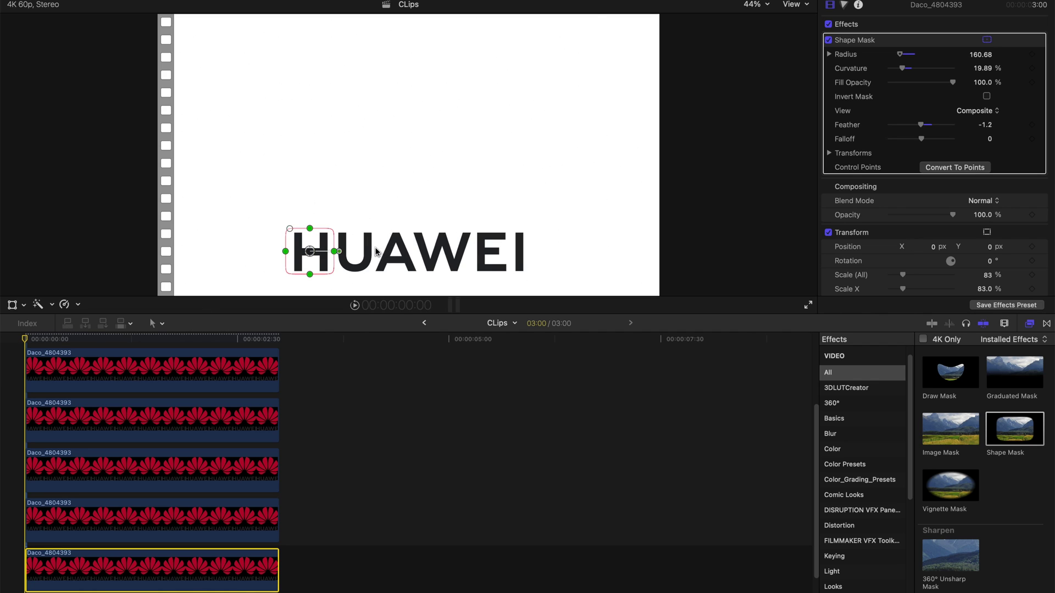
pyautogui.scroll(-3, 33, 443)
pyautogui.scroll(-4, 1032, 144)
pyautogui.click(1031, 142)
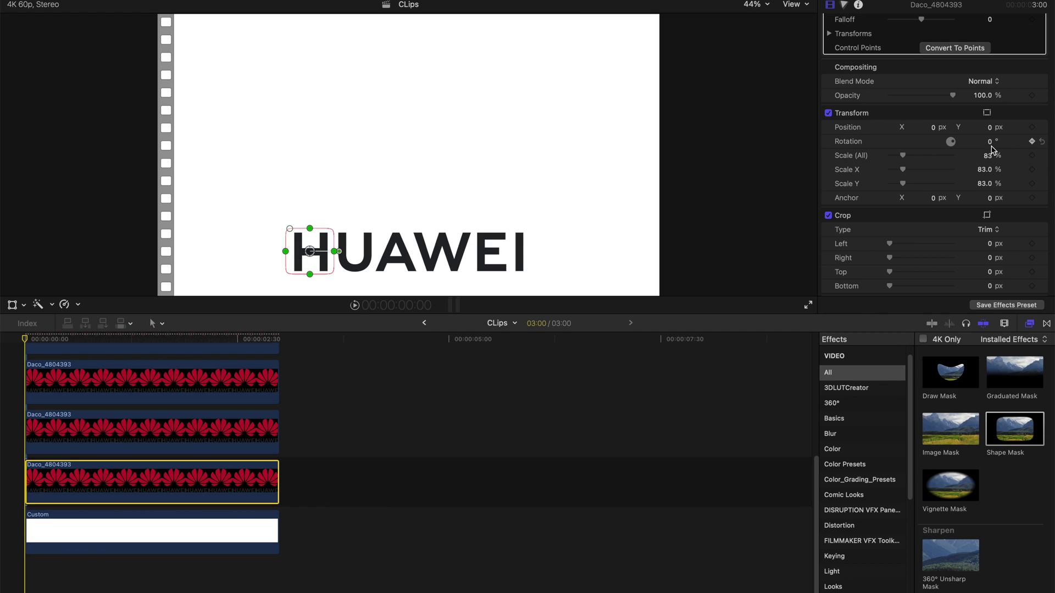
pyautogui.click(35, 340)
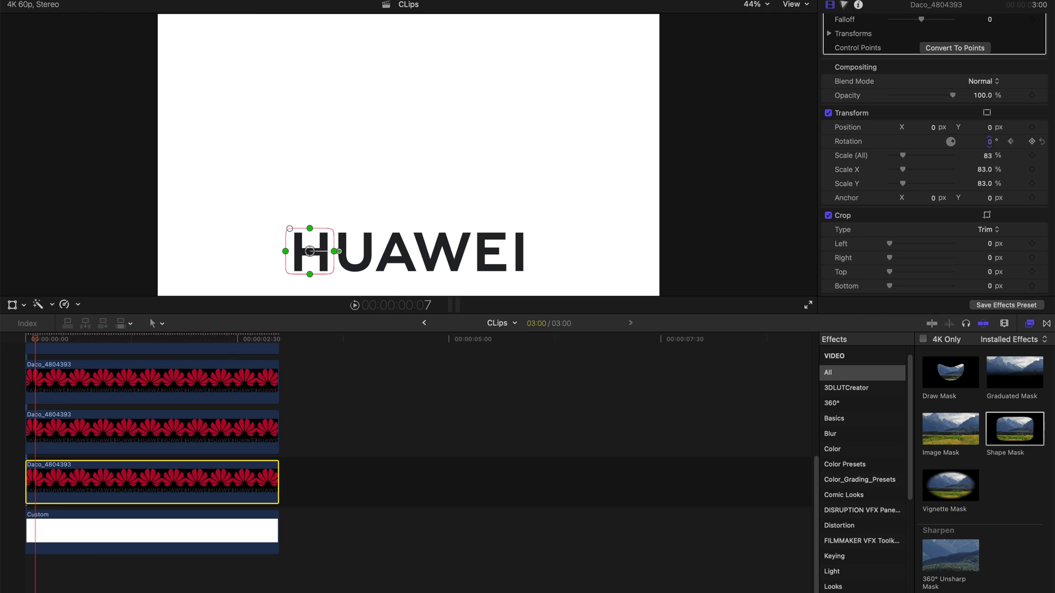
pyautogui.moveTo(991, 144); pyautogui.dragTo(990, 149)
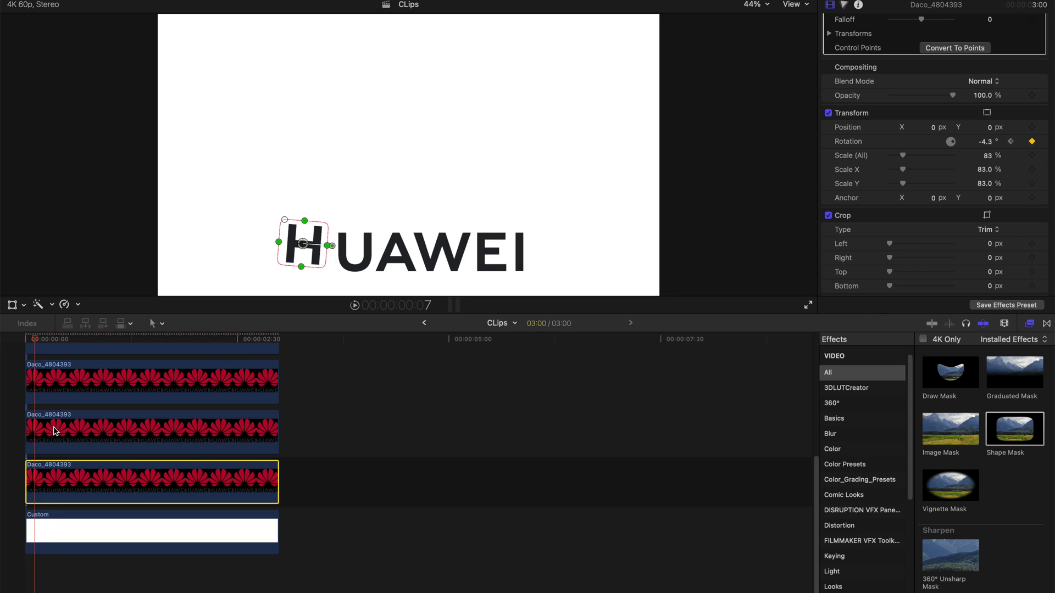
# Step: Add a rotation keyframe of 0° to the H clip at about frame 15
pyautogui.moveTo(36, 344); pyautogui.dragTo(47, 341)
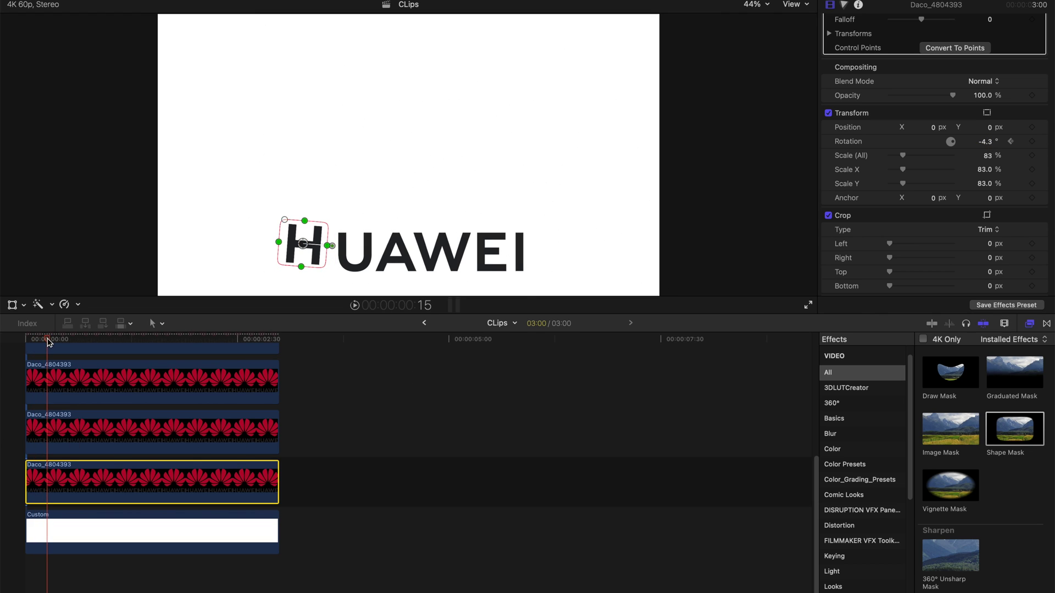
pyautogui.moveTo(987, 144); pyautogui.dragTo(987, 145)
pyautogui.write('0')
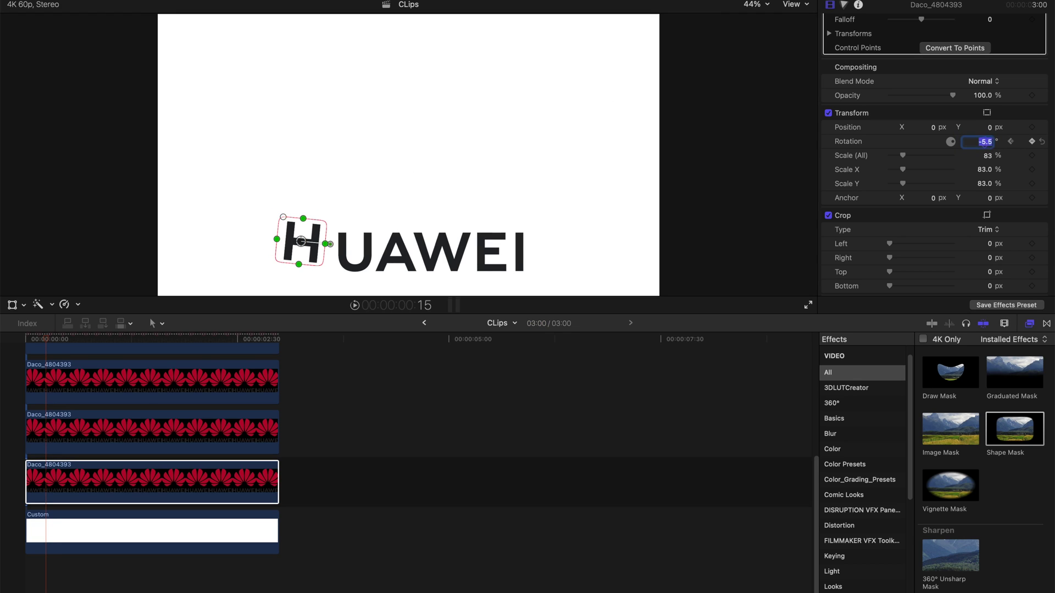
pyautogui.press('Return')
# Step: Play the project from the first frame to review the tilt of the letter H
pyautogui.click(21, 342)
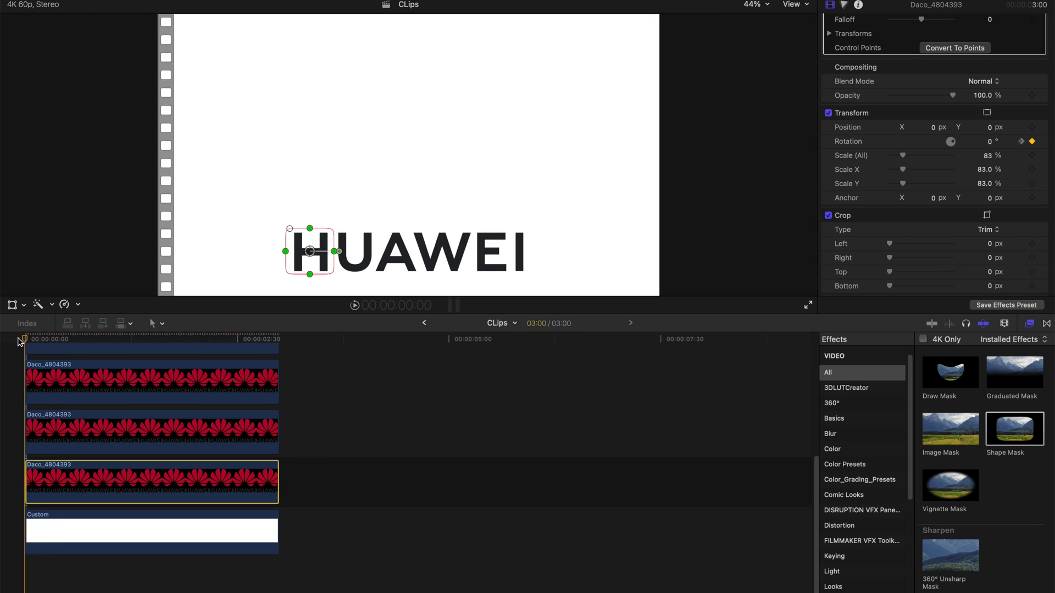
pyautogui.scroll(2, 18, 341)
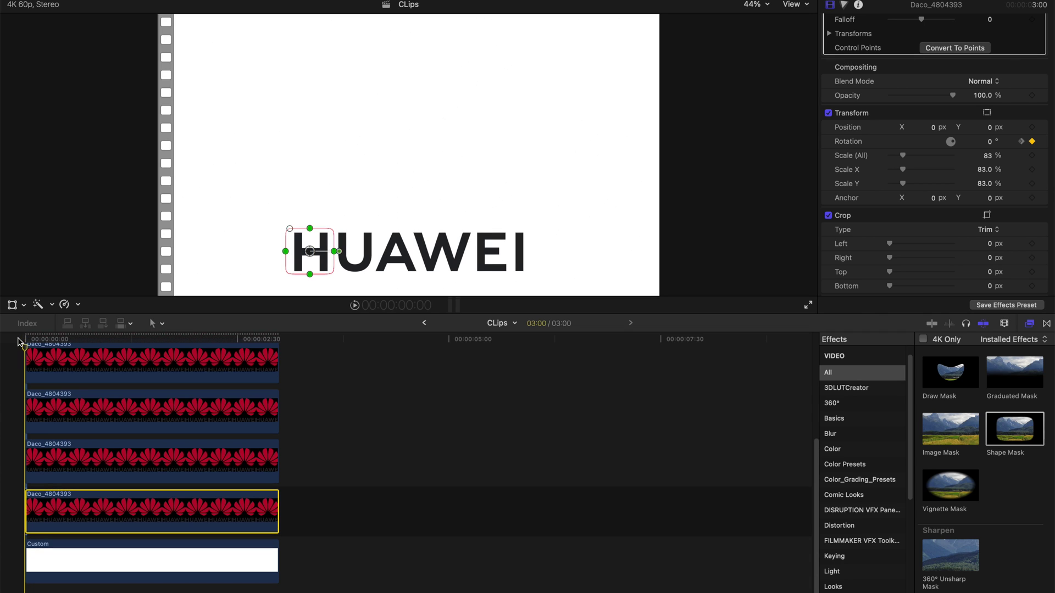
pyautogui.press('space')
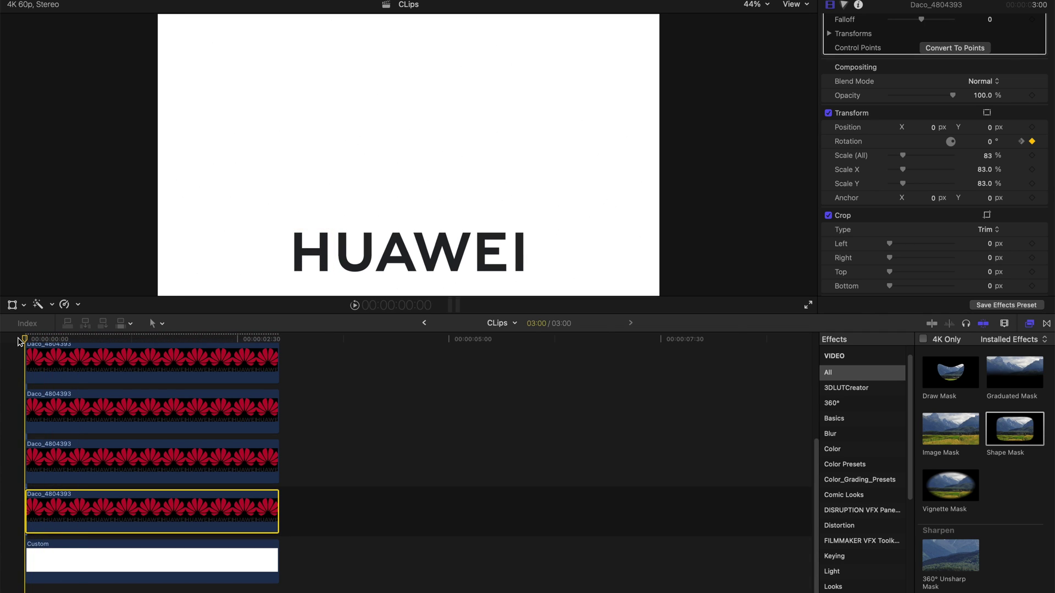
pyautogui.press('space')
pyautogui.click(18, 341)
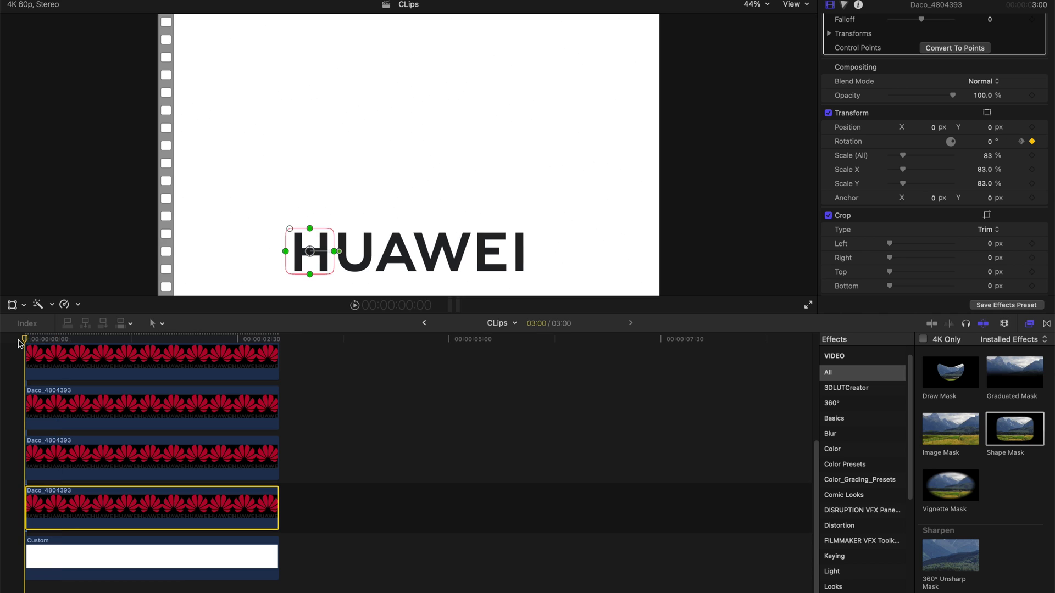
# Step: Paste only the H clip's Rotation attribute onto the U clip, with keyframe timing set to Stretch to Fit
pyautogui.scroll(1, 124, 474)
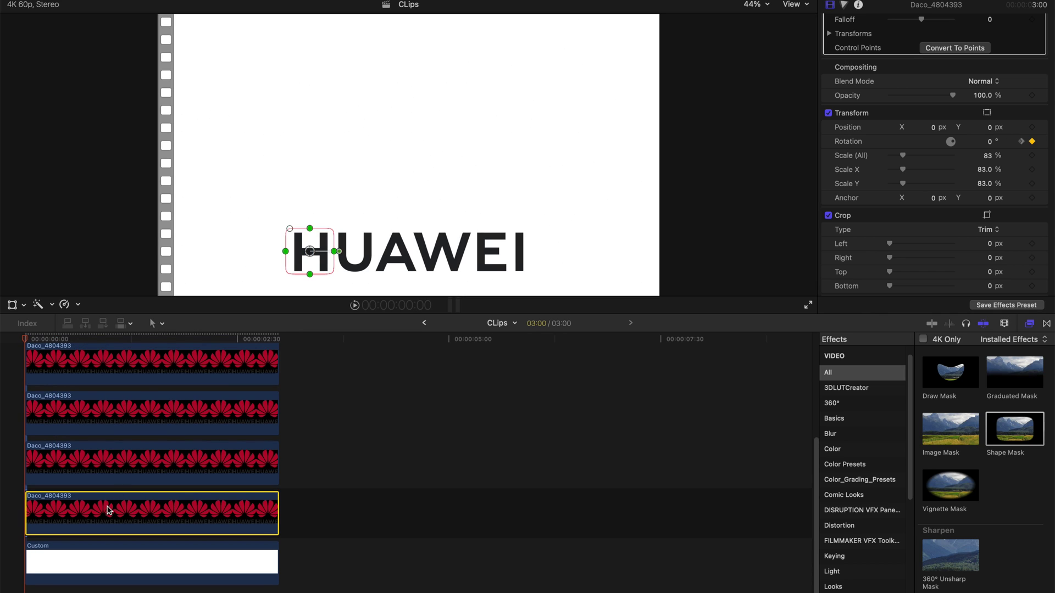
pyautogui.click(84, 481)
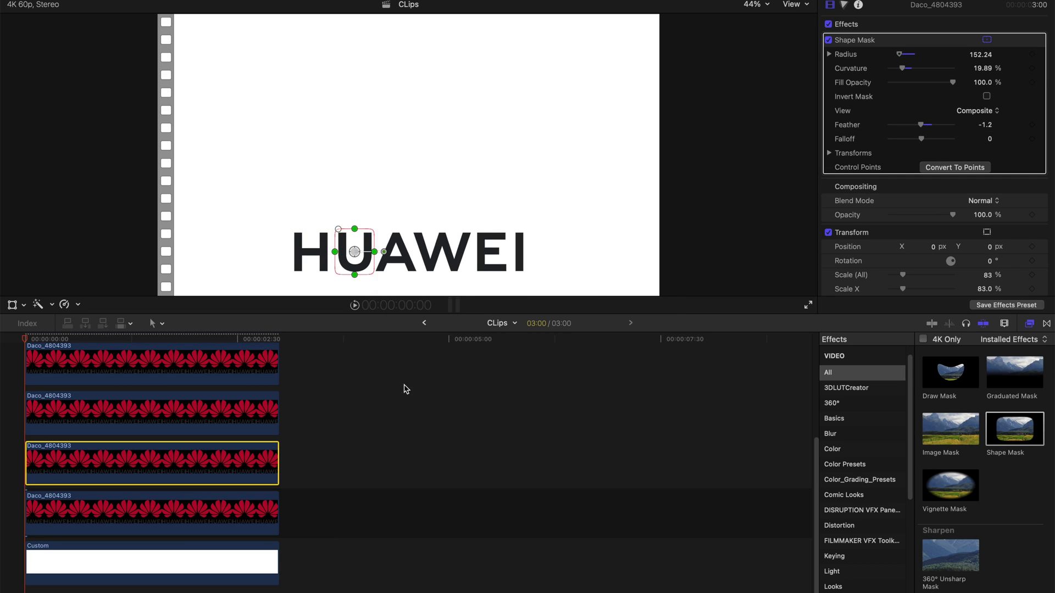
pyautogui.press('super+shift+v')
pyautogui.click(424, 249)
pyautogui.click(433, 180)
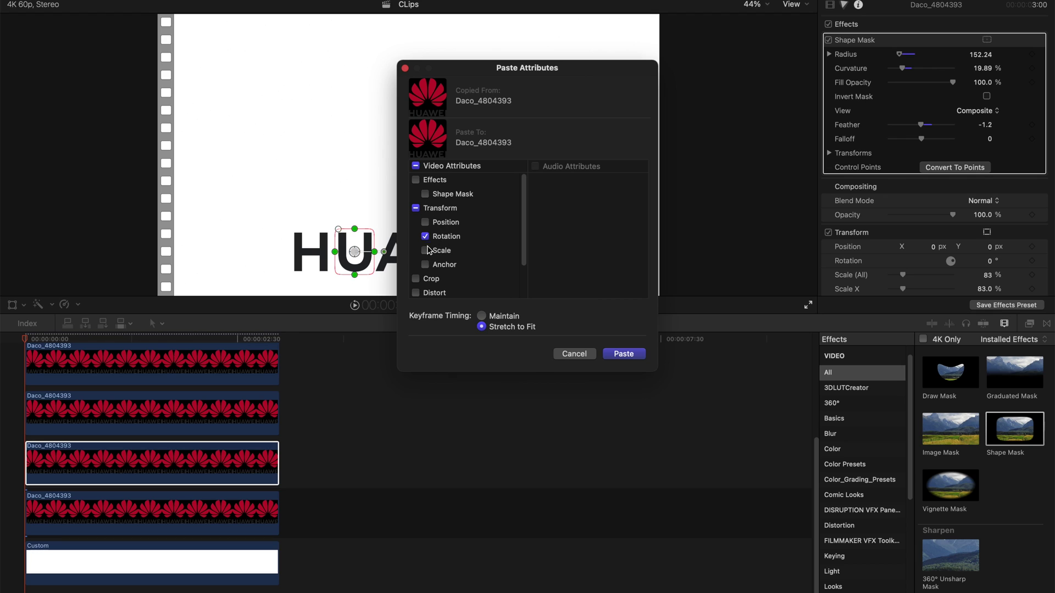
pyautogui.click(624, 355)
# Step: Replay the opening several times to review the H and U tilting together
pyautogui.press('space')
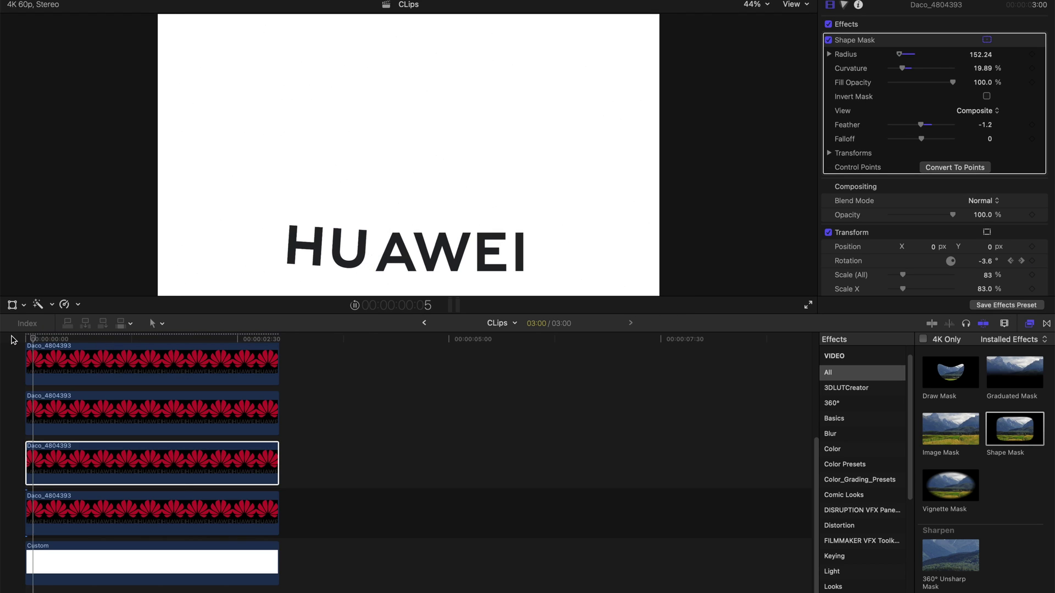
pyautogui.click(10, 339)
pyautogui.press('space')
pyautogui.press('space')
pyautogui.press('Home')
pyautogui.press('space')
pyautogui.press('space')
pyautogui.press('Home')
pyautogui.press('space')
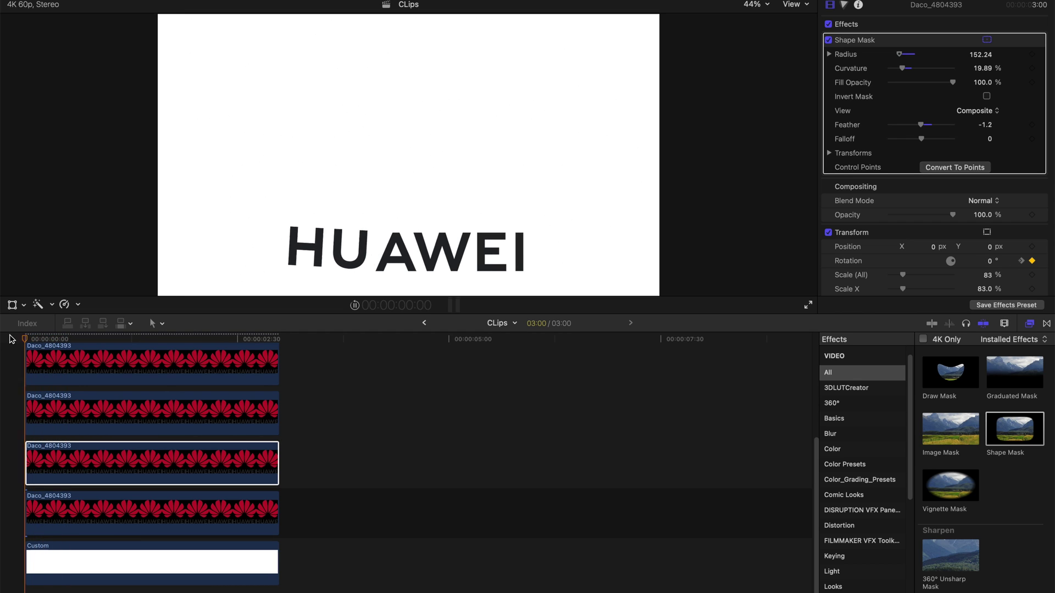
pyautogui.press('Home')
pyautogui.press('space')
pyautogui.press('Home')
pyautogui.press('space')
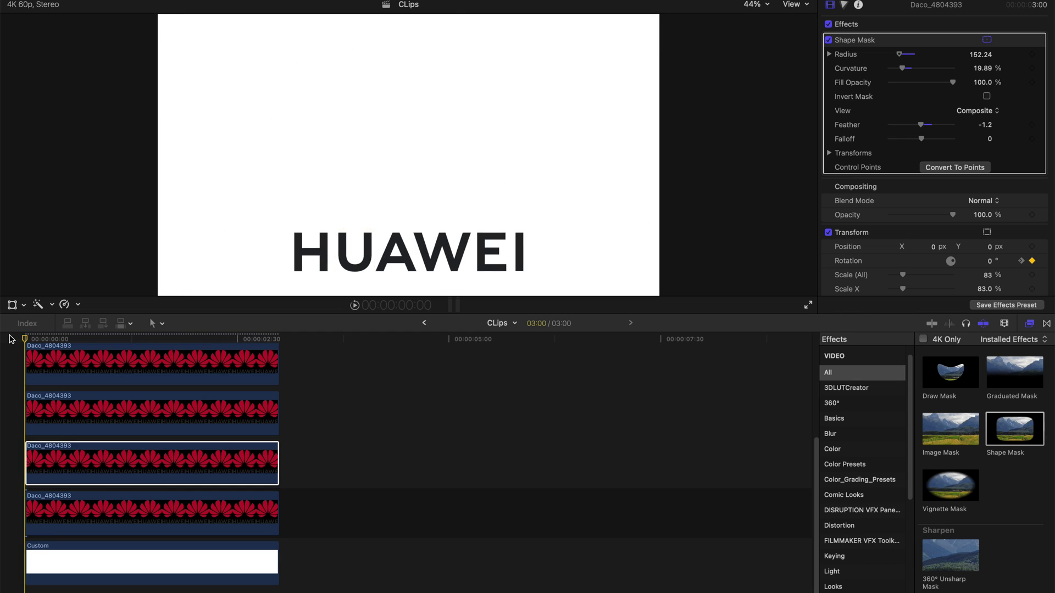
pyautogui.press('space')
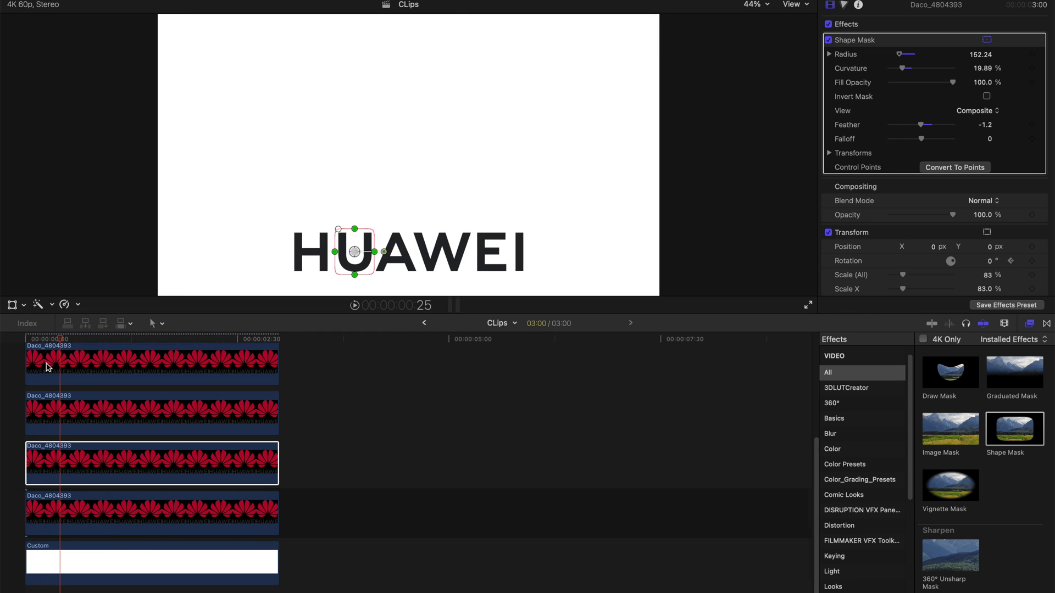
# Step: Show the U clip's video animation and shift its three transform keyframes about three frames later
pyautogui.press('Home')
pyautogui.hotkey('ctrl', 'v')
pyautogui.press('super+equal')
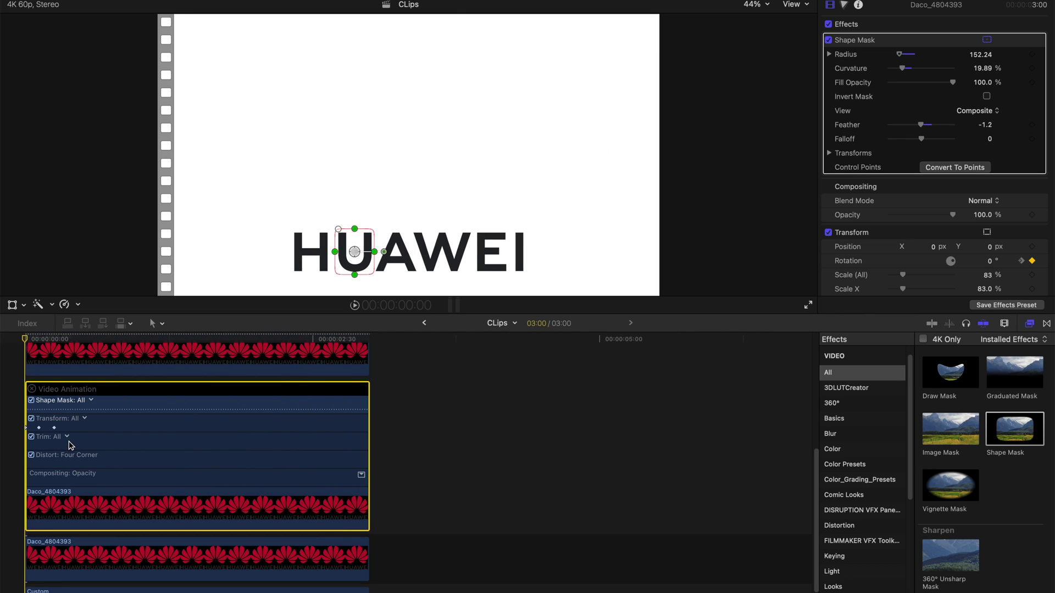
pyautogui.press('super+equal')
pyautogui.press('super+equal')
pyautogui.press('super+equal')
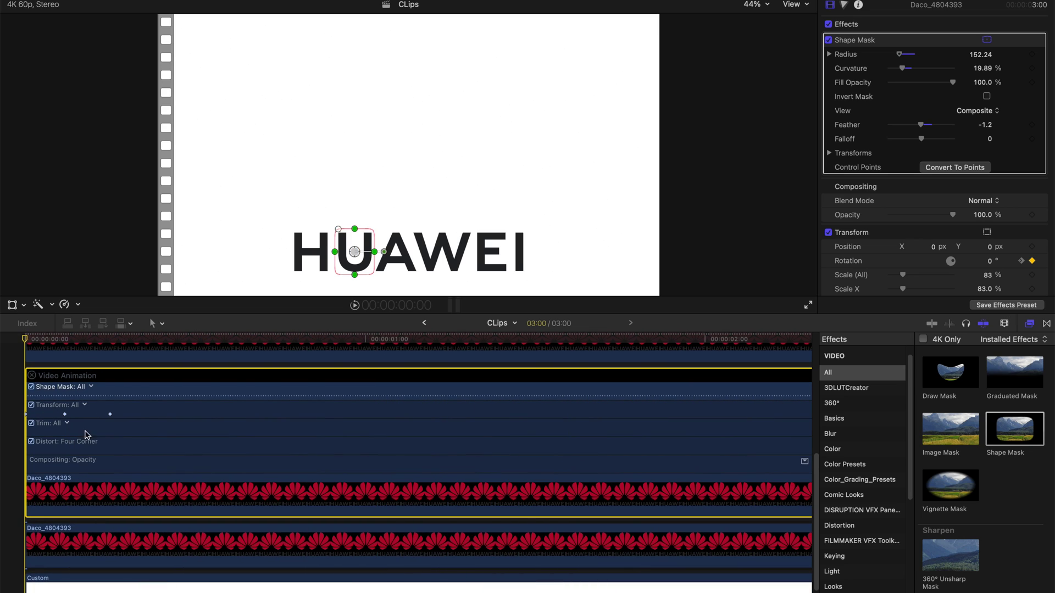
pyautogui.moveTo(26, 339)
pyautogui.mouseDown()
pyautogui.moveTo(51, 342)
pyautogui.moveTo(42, 343)
pyautogui.mouseUp()
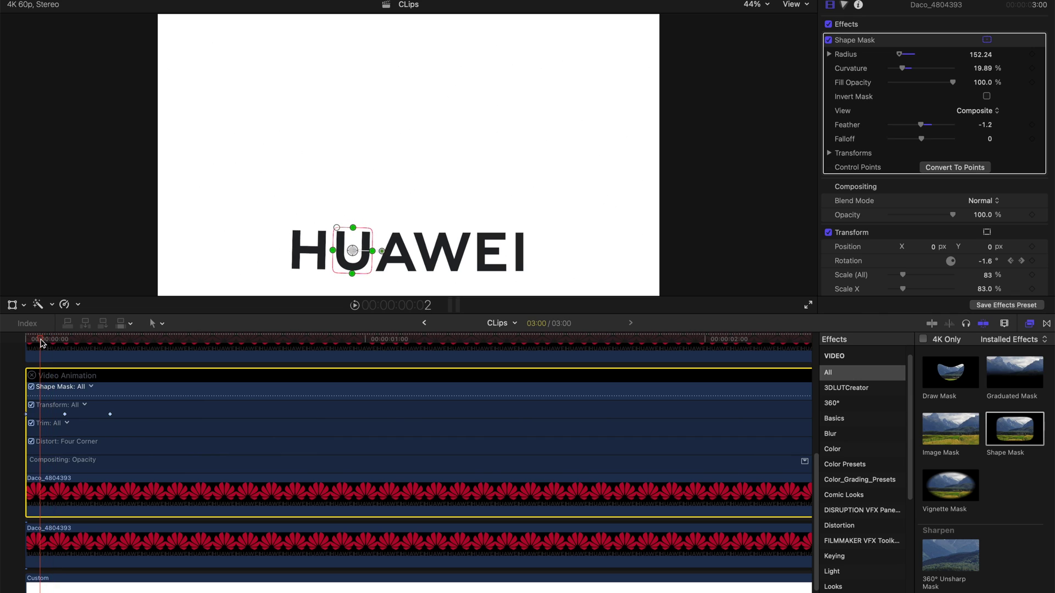
pyautogui.moveTo(26, 416); pyautogui.dragTo(43, 416)
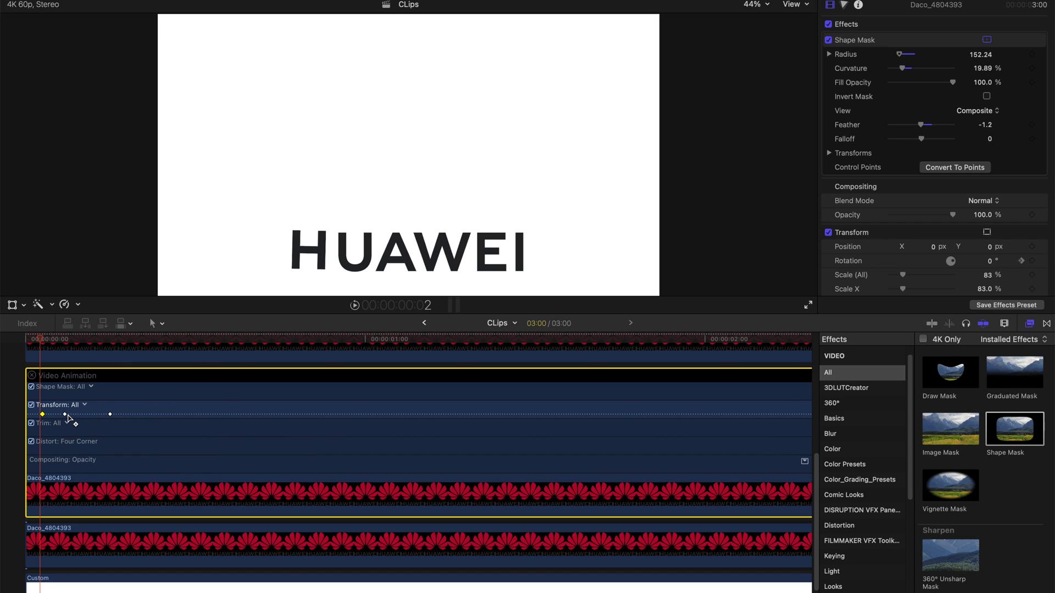
pyautogui.moveTo(66, 415); pyautogui.dragTo(127, 415)
# Step: Replay the start of the project to review the staggered H and U tilt, and close the U clip's video animation
pyautogui.press('space')
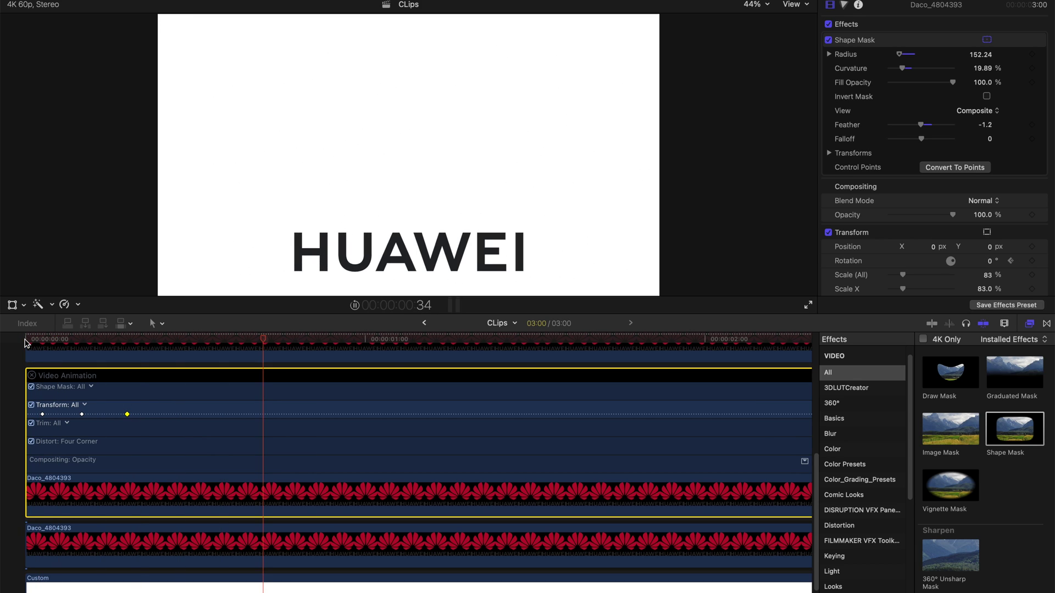
pyautogui.click(25, 339)
pyautogui.press('space')
pyautogui.click(25, 339)
pyautogui.press('space')
pyautogui.press('space')
pyautogui.click(32, 375)
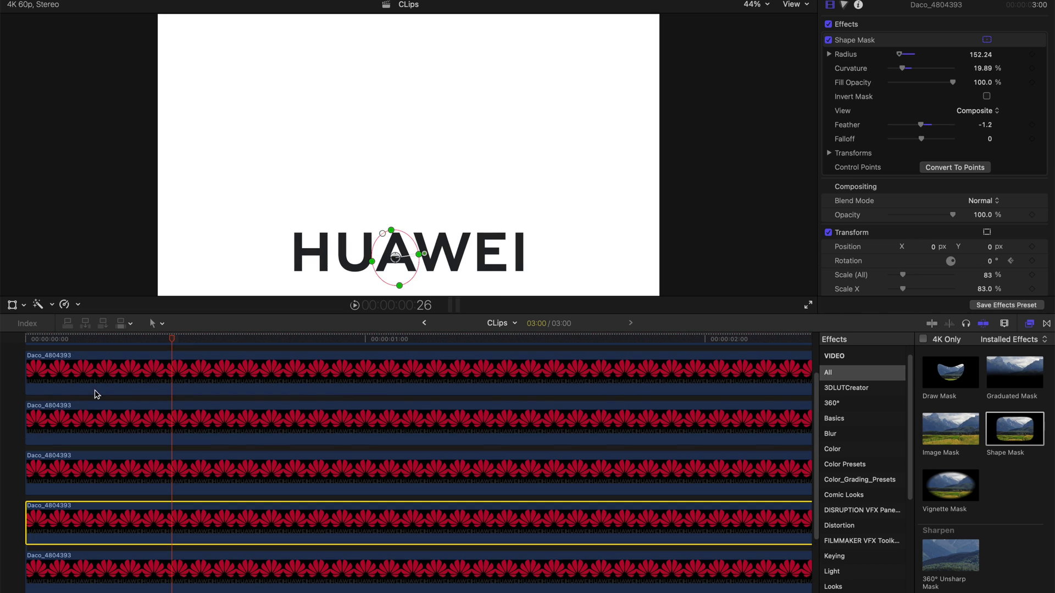
# Step: Keyframe the A clip's top crop at 1550 px on the first frame and 0 px at frame 12, and play the reveal
pyautogui.click(25, 339)
pyautogui.scroll(-5, 896, 166)
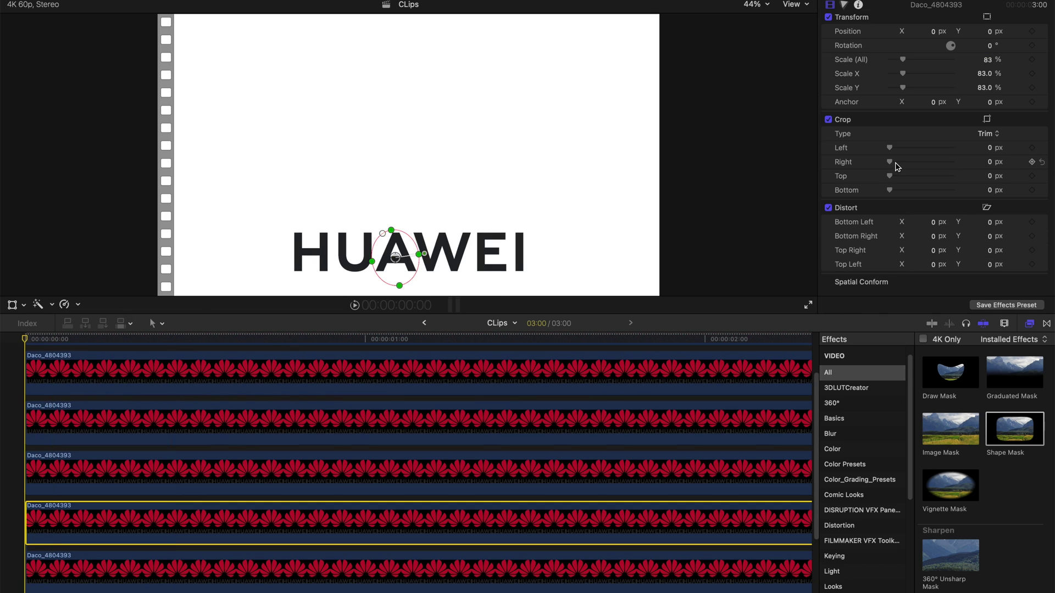
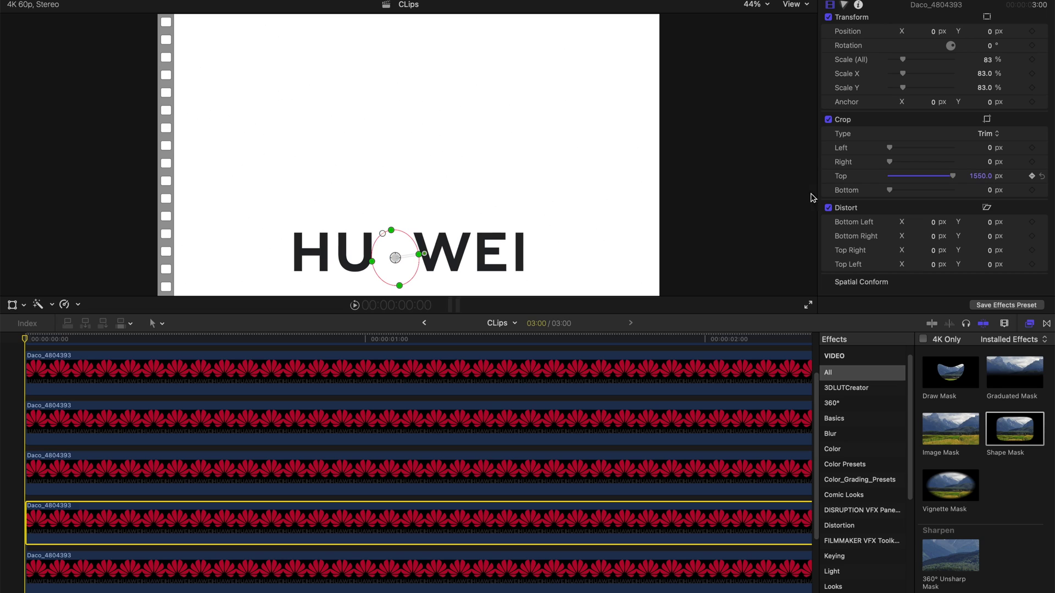
pyautogui.moveTo(26, 341); pyautogui.dragTo(96, 339)
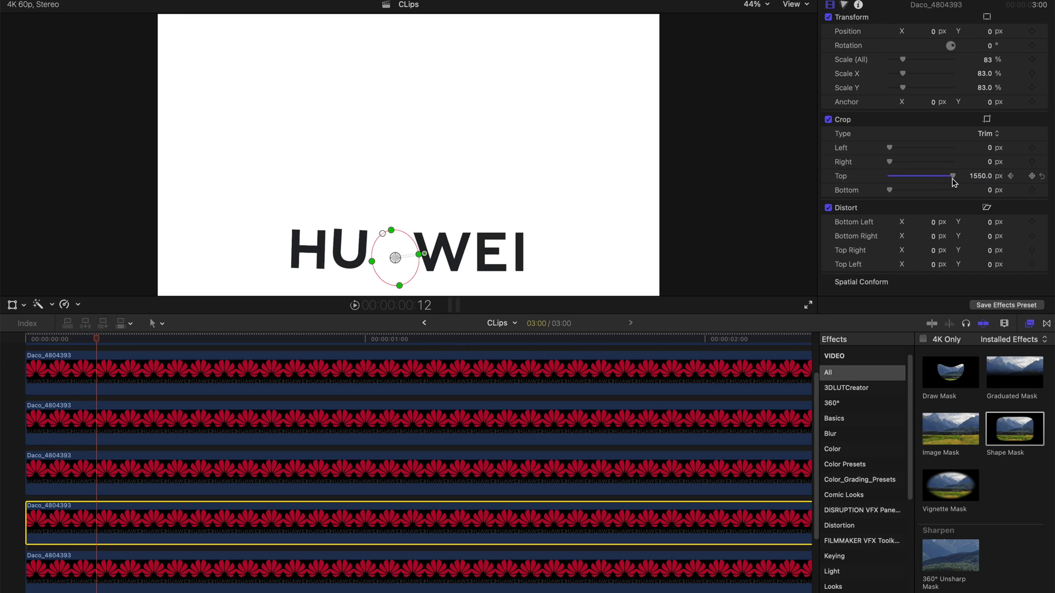
pyautogui.moveTo(955, 178); pyautogui.dragTo(890, 176)
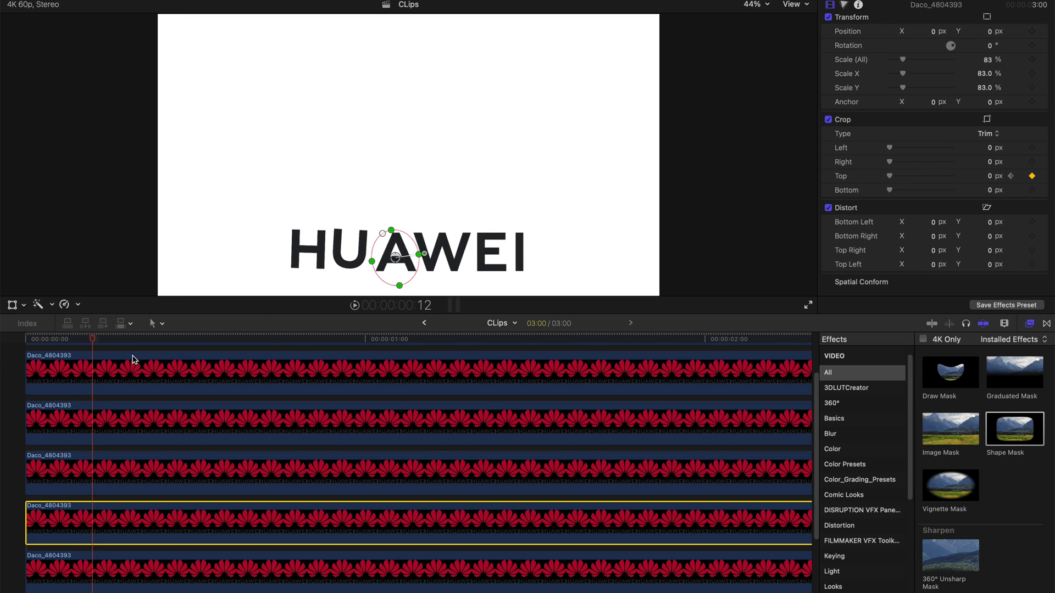
pyautogui.press('space')
pyautogui.press('space')
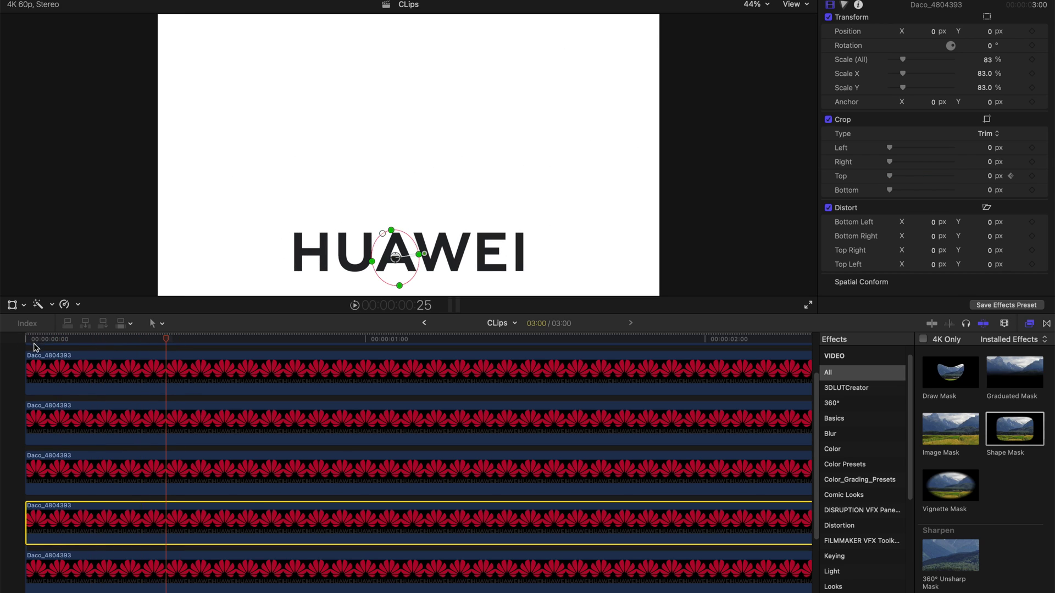
# Step: Show the A clip's video animation and move its ending trim keyframe to just past the one-second mark
pyautogui.rightClick(284, 474)
pyautogui.click(258, 554)
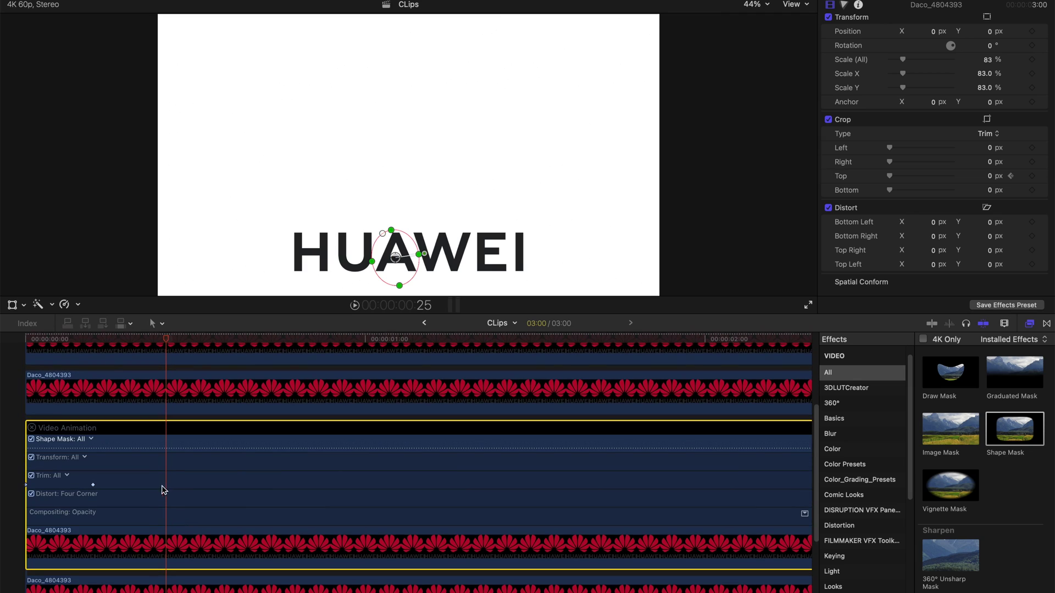
pyautogui.moveTo(94, 484); pyautogui.dragTo(382, 484)
# Step: Replay the opening several times to review the A's slower reveal between the tilting letters
pyautogui.press('Home')
pyautogui.press('space')
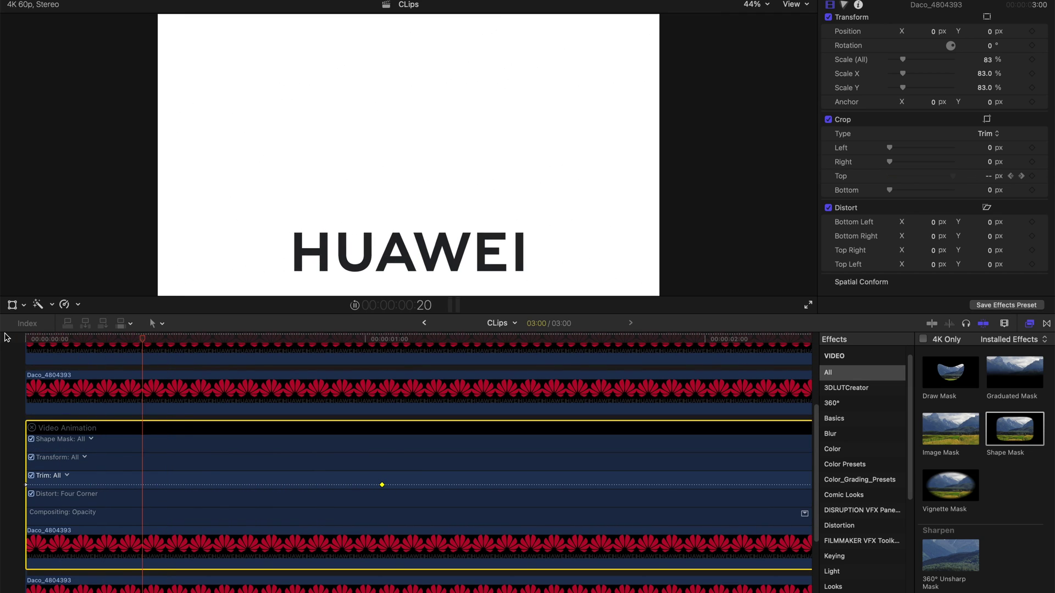
pyautogui.press('space')
pyautogui.press('Home')
pyautogui.press('space')
pyautogui.press('Home')
pyautogui.press('space')
pyautogui.press('Home')
pyautogui.press('space')
pyautogui.press('space')
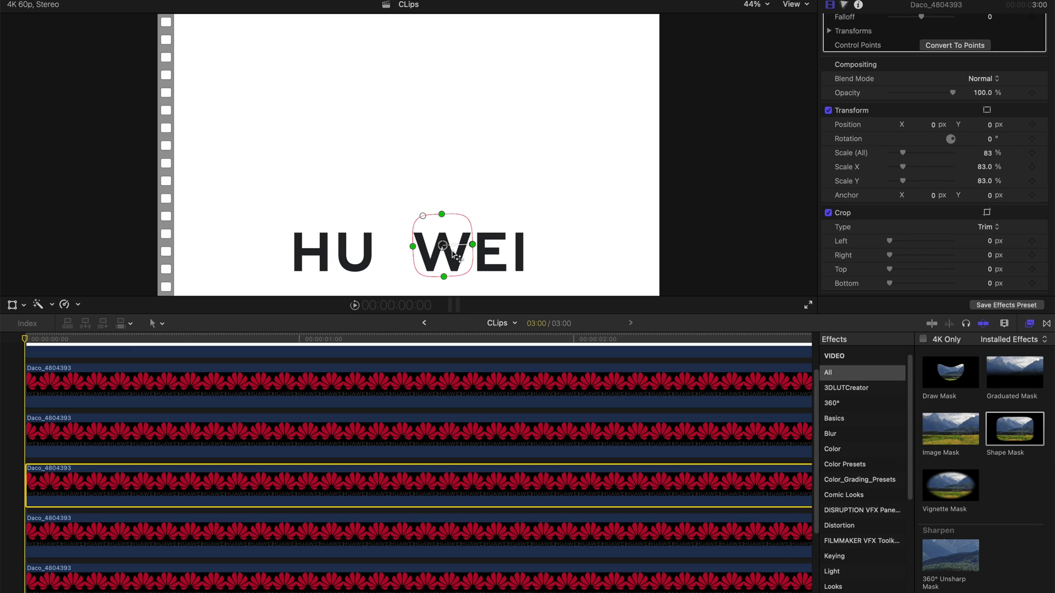
# Step: On the first frame, keyframe the W clip with a rotation of -4.4° and a position of X 21, Y 115 px
pyautogui.scroll(3, 83, 379)
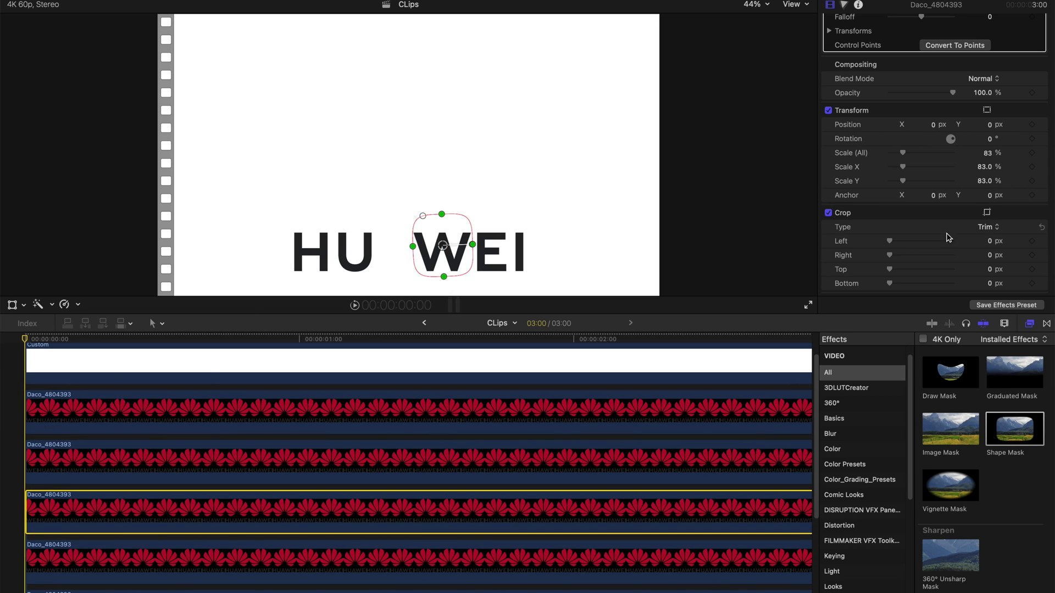
pyautogui.click(991, 140)
pyautogui.moveTo(992, 140); pyautogui.dragTo(989, 138)
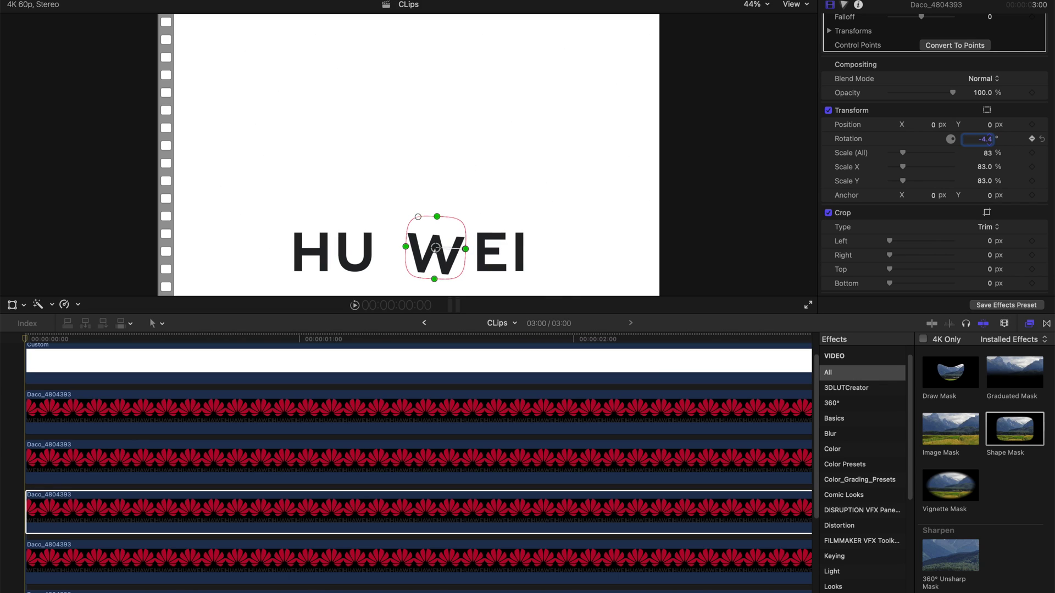
pyautogui.click(1032, 125)
pyautogui.moveTo(927, 125); pyautogui.dragTo(986, 99)
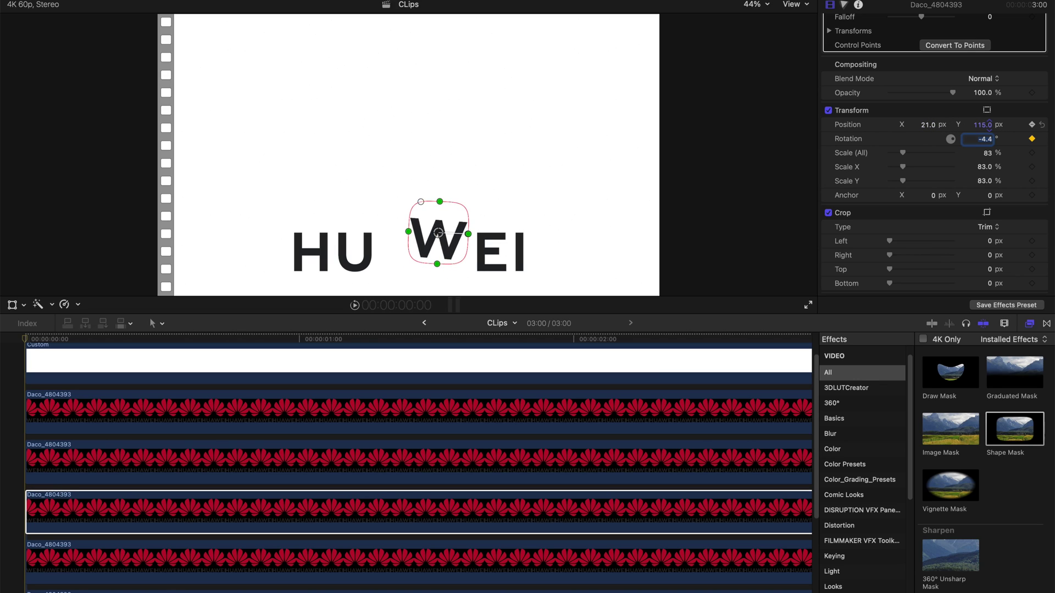
# Step: At frame 2, set the W clip's position to X 0 and Y 0 px
pyautogui.click(24, 343)
pyautogui.moveTo(26, 342); pyautogui.dragTo(38, 343)
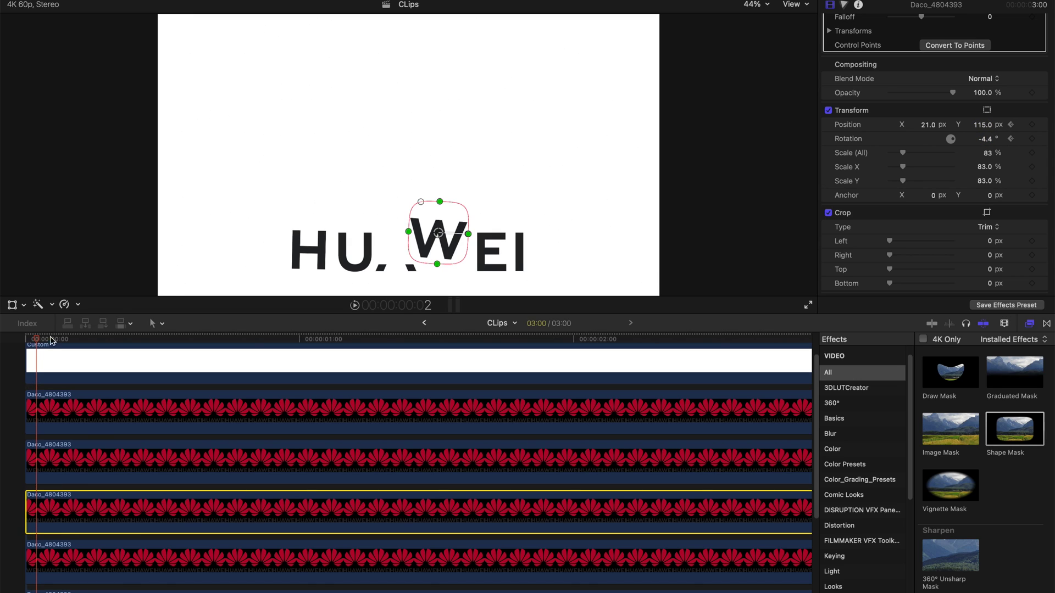
pyautogui.click(983, 125)
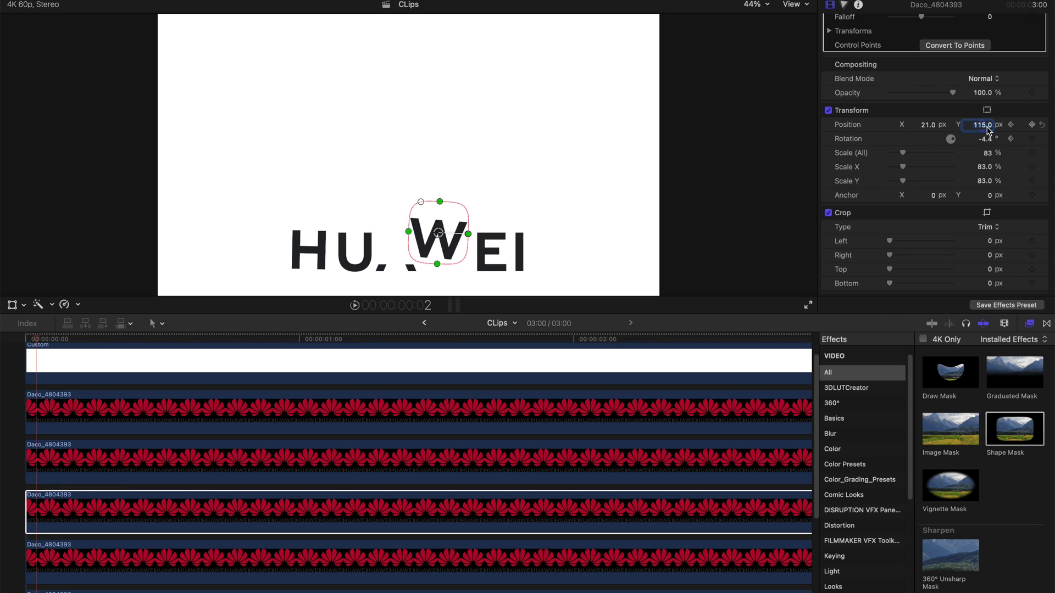
pyautogui.write('0')
pyautogui.press('Return')
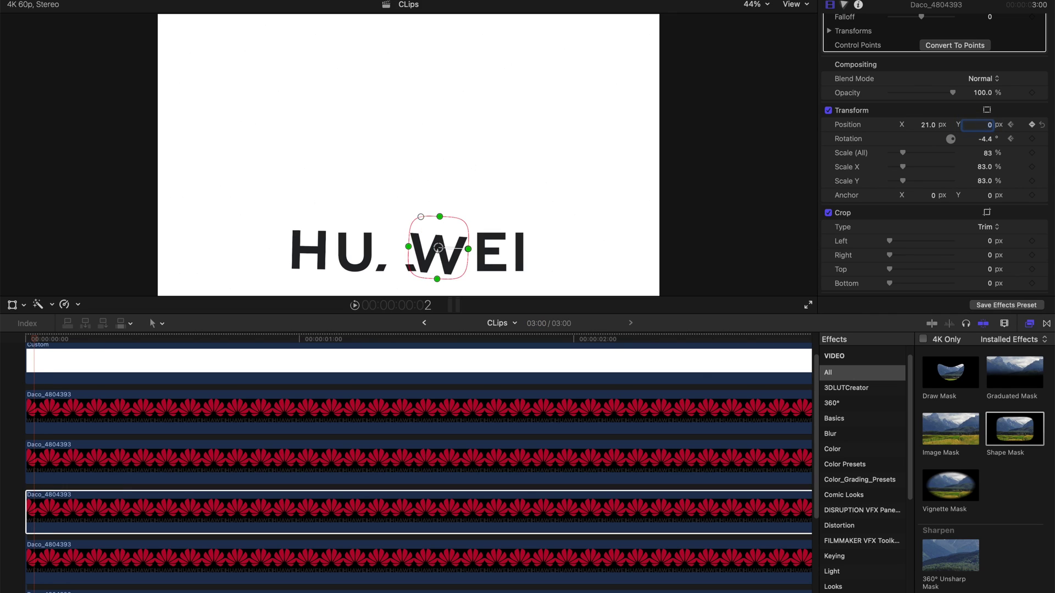
pyautogui.click(928, 126)
pyautogui.write('0')
pyautogui.press('Return')
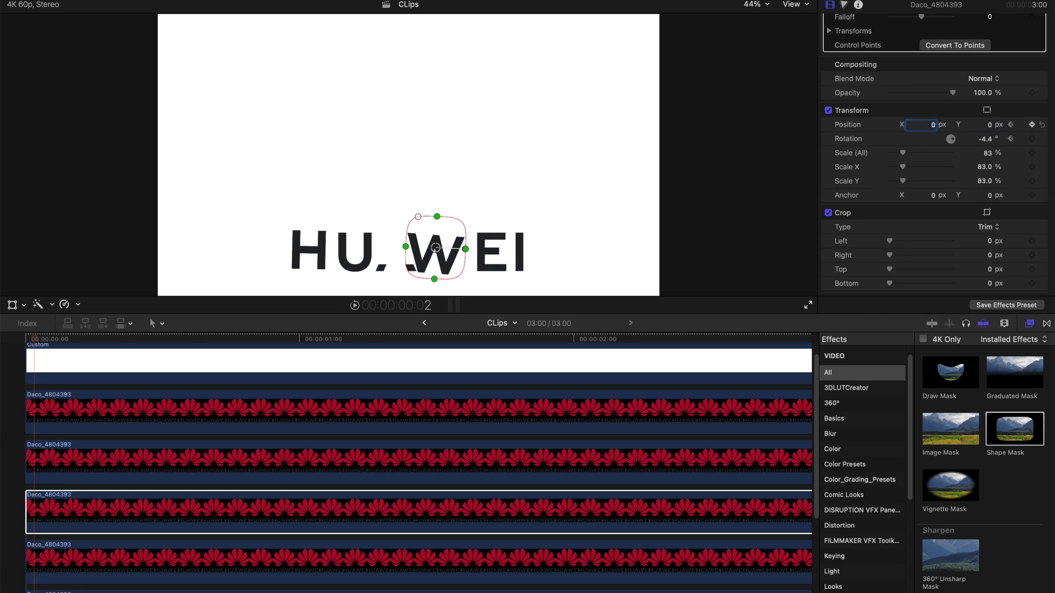
# Step: Replay the opening from the first frame to review the W's drop
pyautogui.click(26, 339)
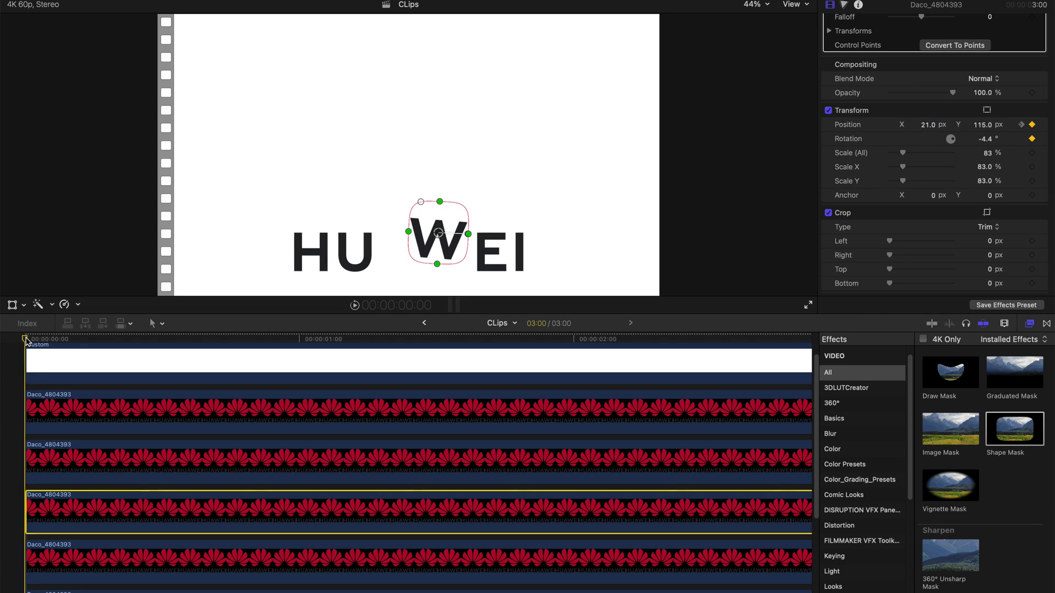
pyautogui.press('space')
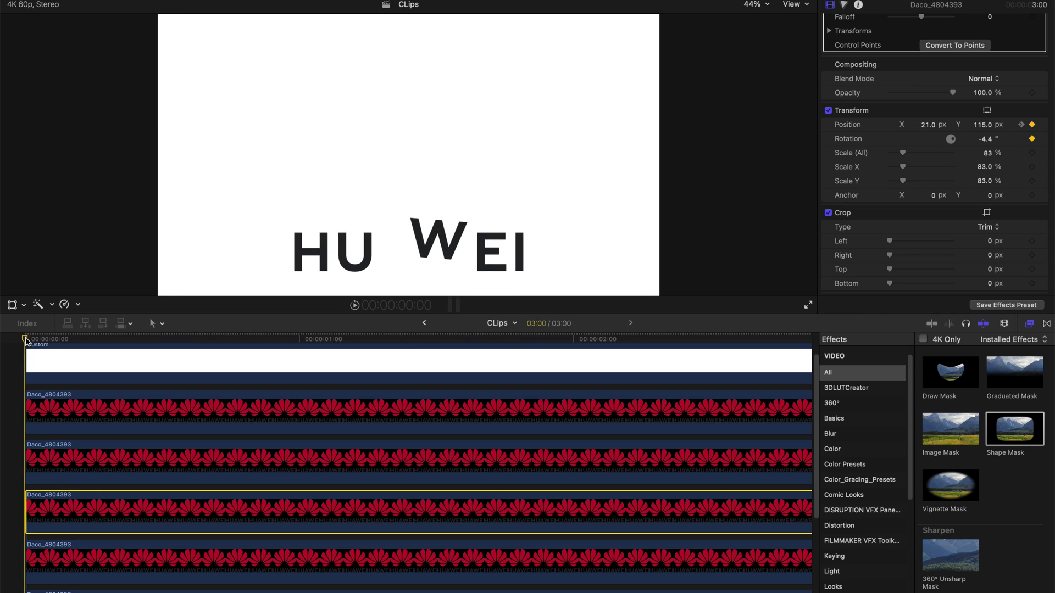
pyautogui.click(26, 339)
pyautogui.press('space')
pyautogui.click(28, 339)
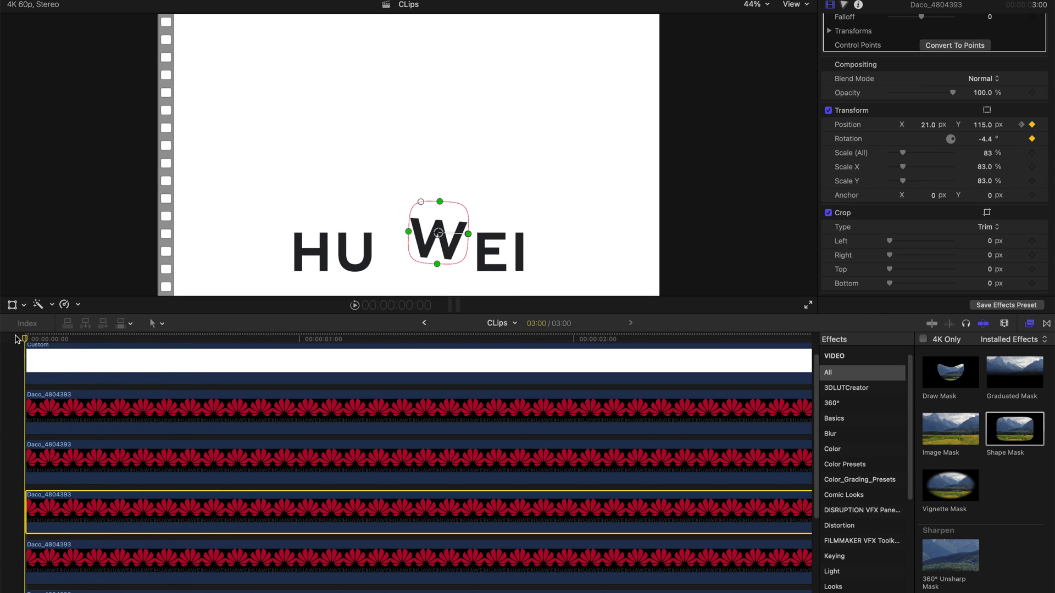
# Step: Show the W clip's video animation and, at frame 3, set its position Y to 38 px and its rotation to -2.3°
pyautogui.press('super+equal')
pyautogui.rightClick(81, 533)
pyautogui.click(116, 555)
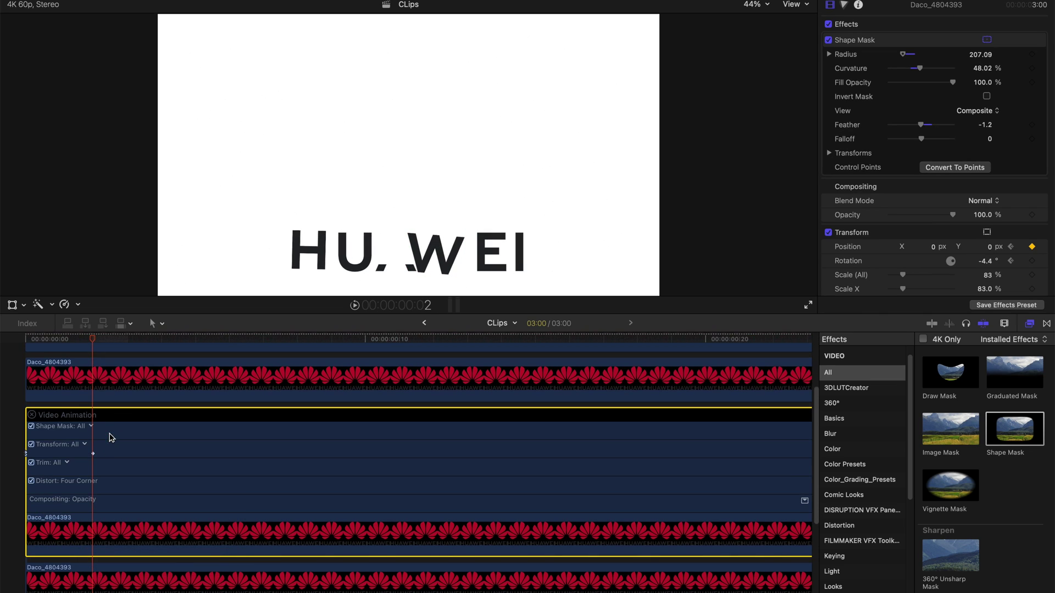
pyautogui.press('super+equal')
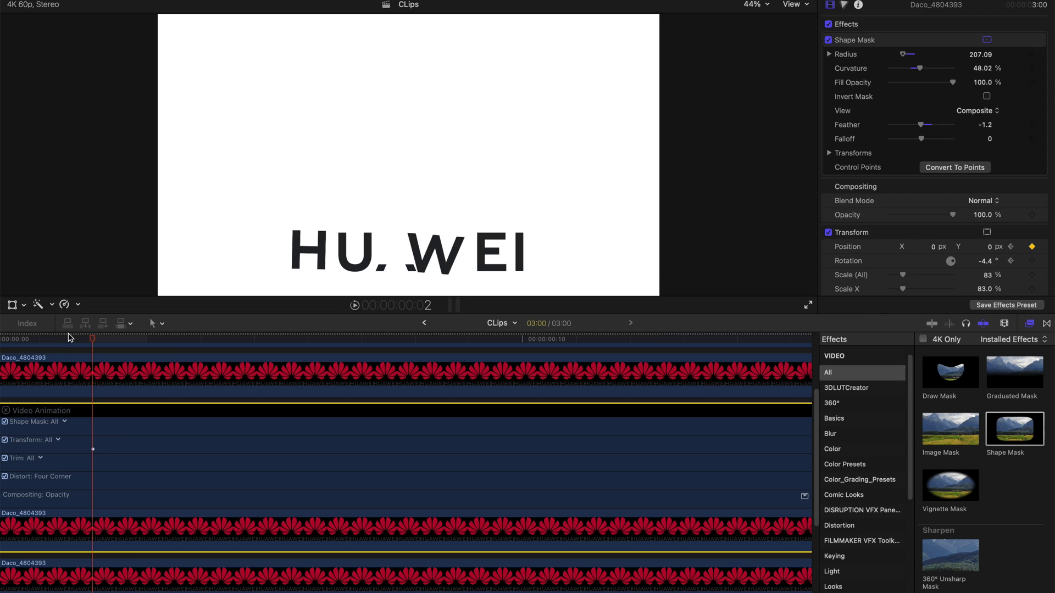
pyautogui.press('Right')
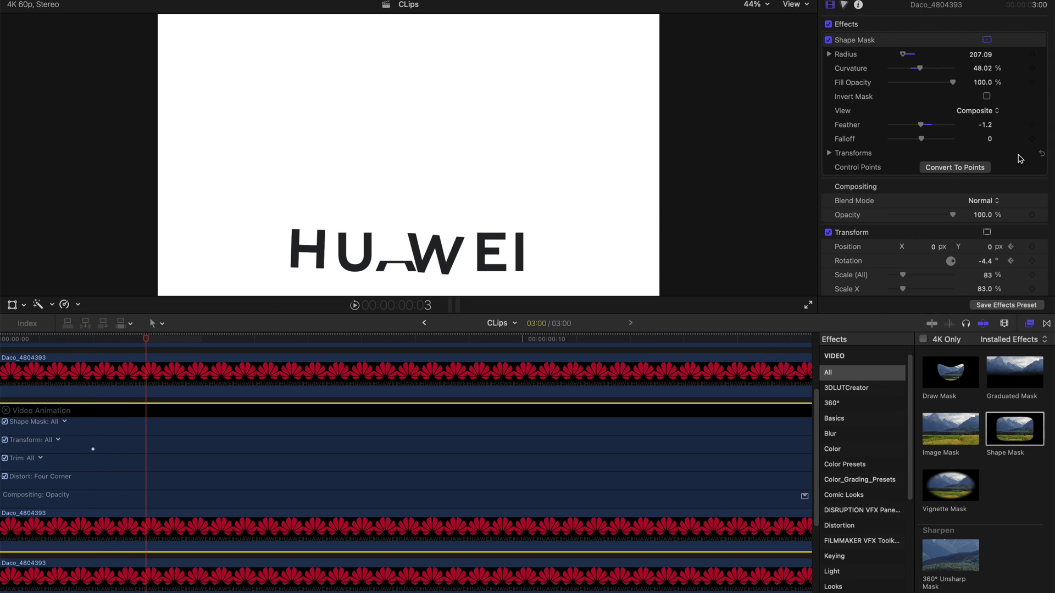
pyautogui.scroll(-4, 989, 181)
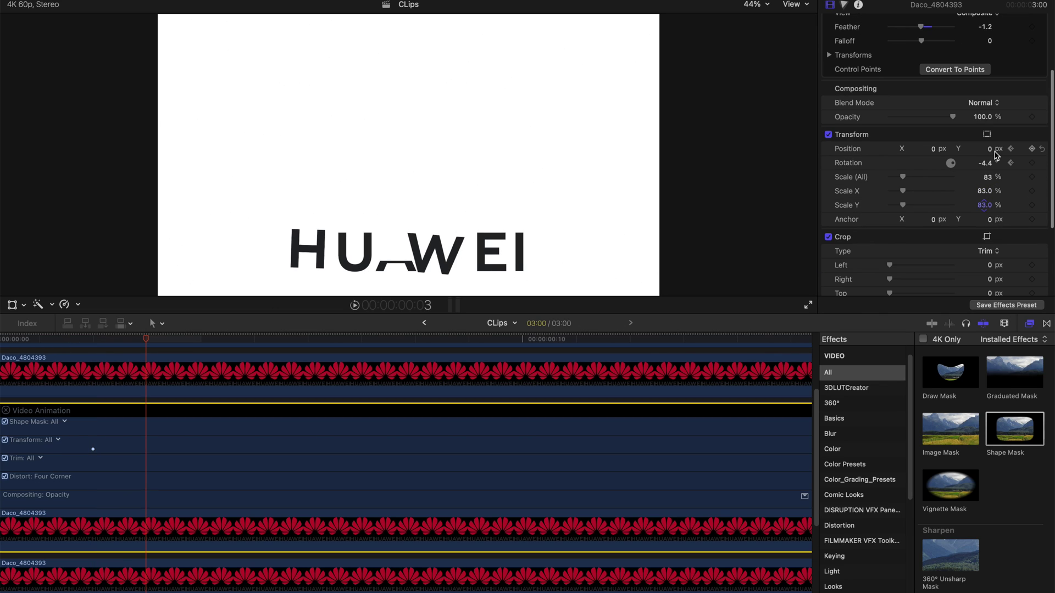
pyautogui.moveTo(990, 154); pyautogui.dragTo(990, 132)
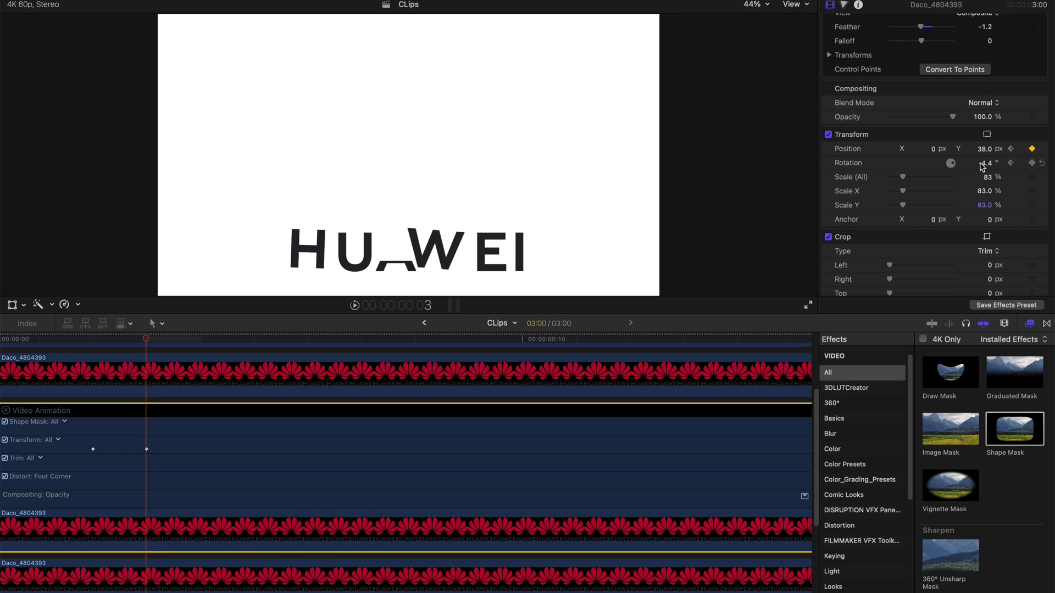
pyautogui.click(989, 164)
pyautogui.moveTo(989, 168); pyautogui.dragTo(989, 158)
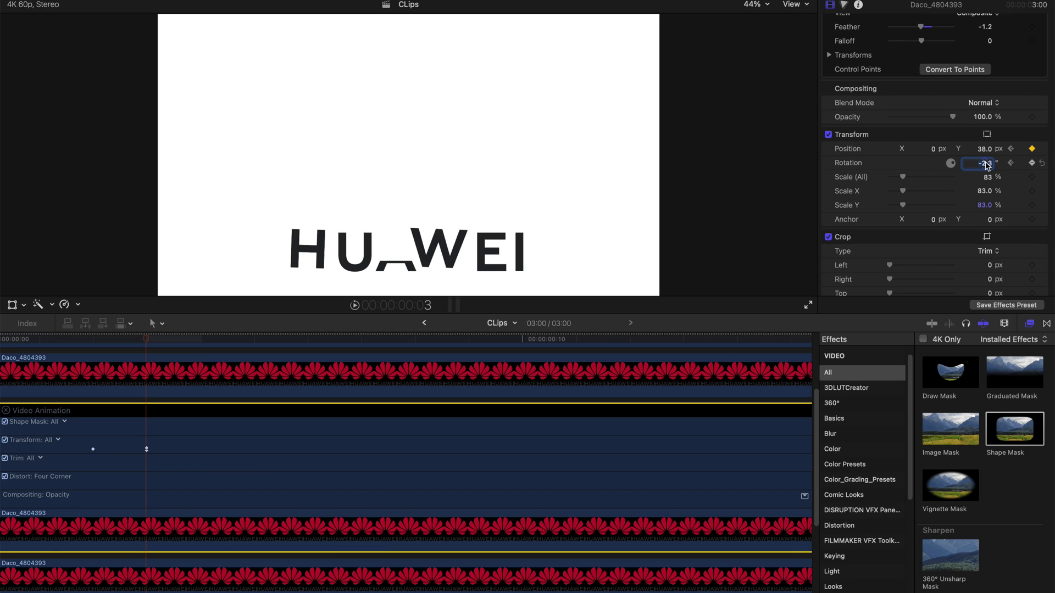
# Step: At frame 4, set the W clip's position Y to 18.6 px and its rotation to -4.0°
pyautogui.click(200, 338)
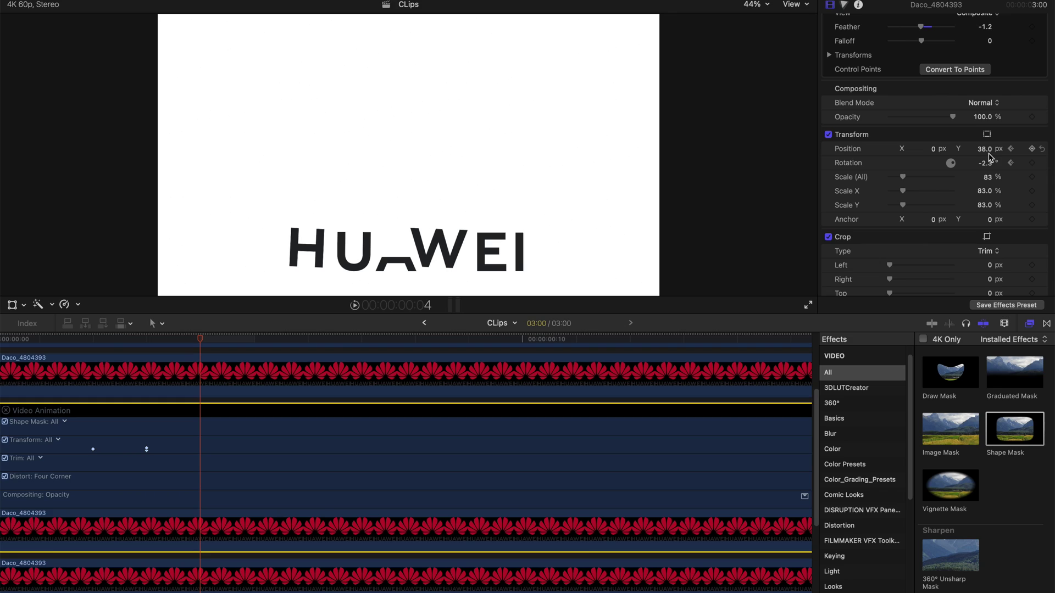
pyautogui.moveTo(984, 152); pyautogui.dragTo(980, 161)
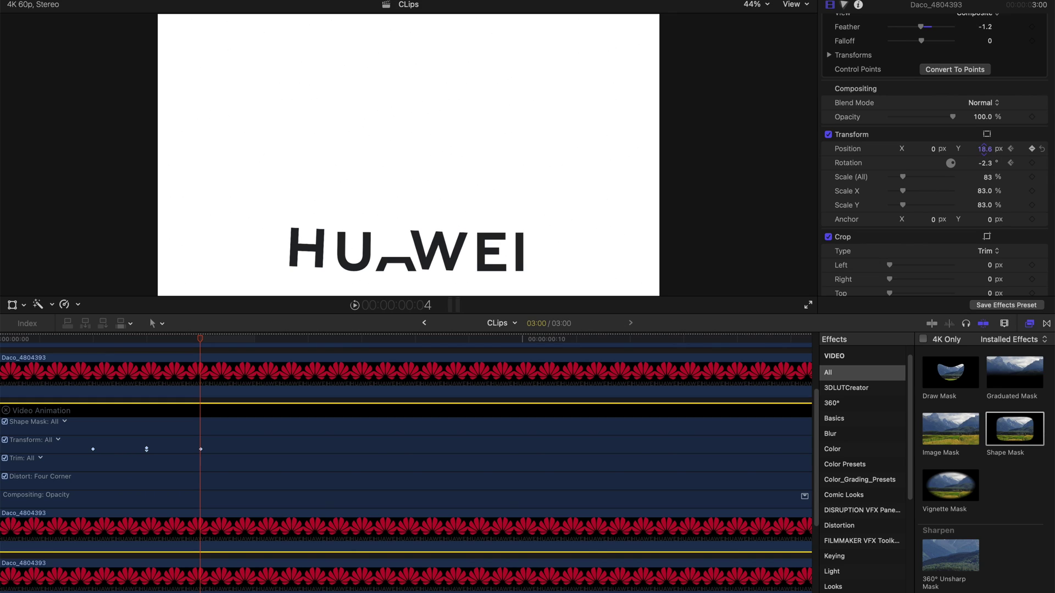
pyautogui.moveTo(952, 165); pyautogui.dragTo(960, 171)
pyautogui.click(985, 164)
pyautogui.write('4')
pyautogui.press('Return')
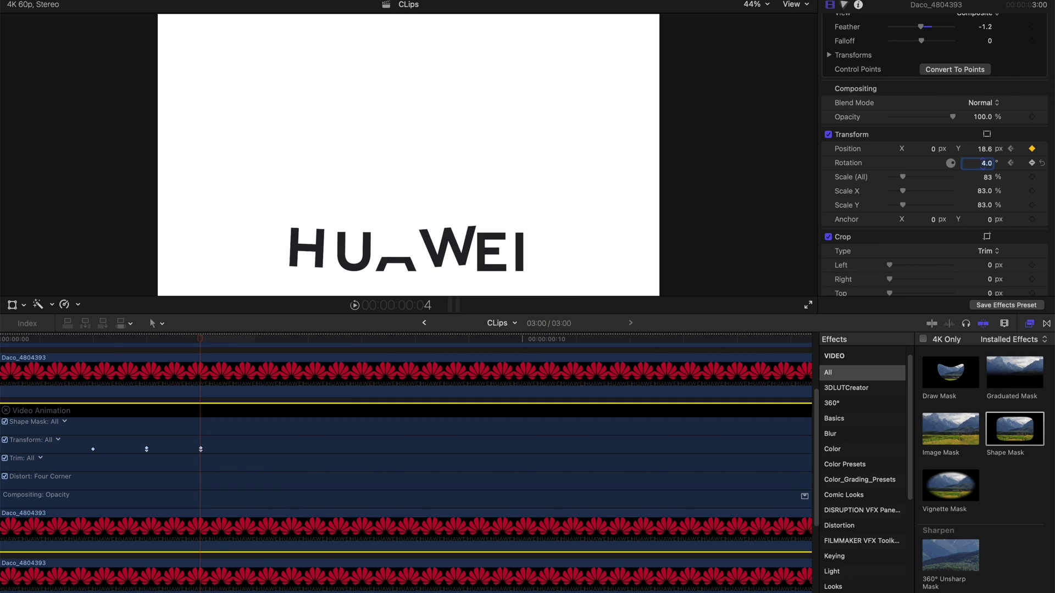
pyautogui.press('Return')
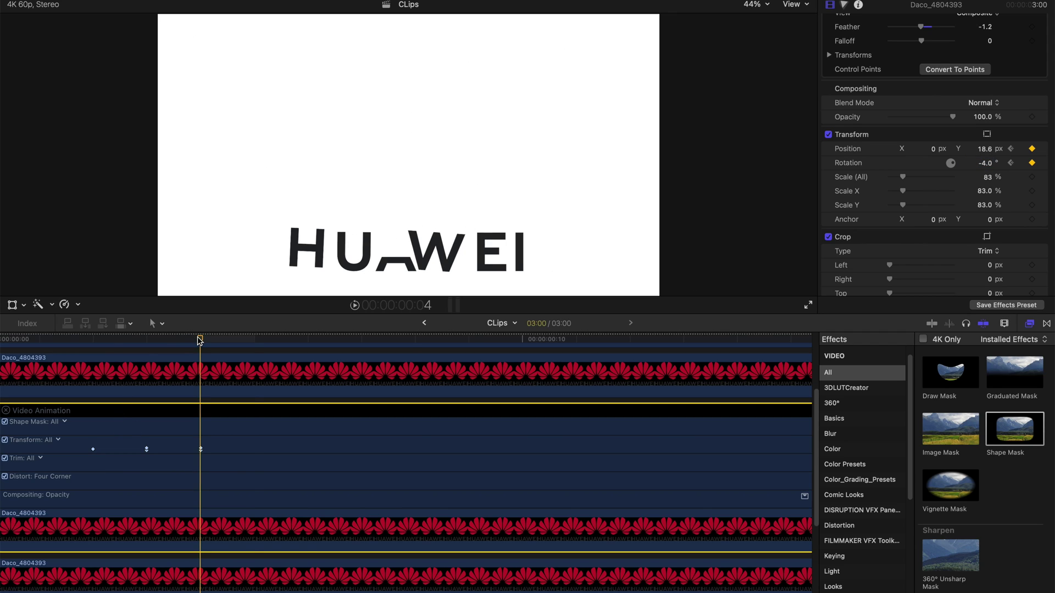
# Step: Settle the W clip by setting its position Y to 0 px at frame 5 and its rotation to 0° at frame 6
pyautogui.press('Right')
pyautogui.click(983, 150)
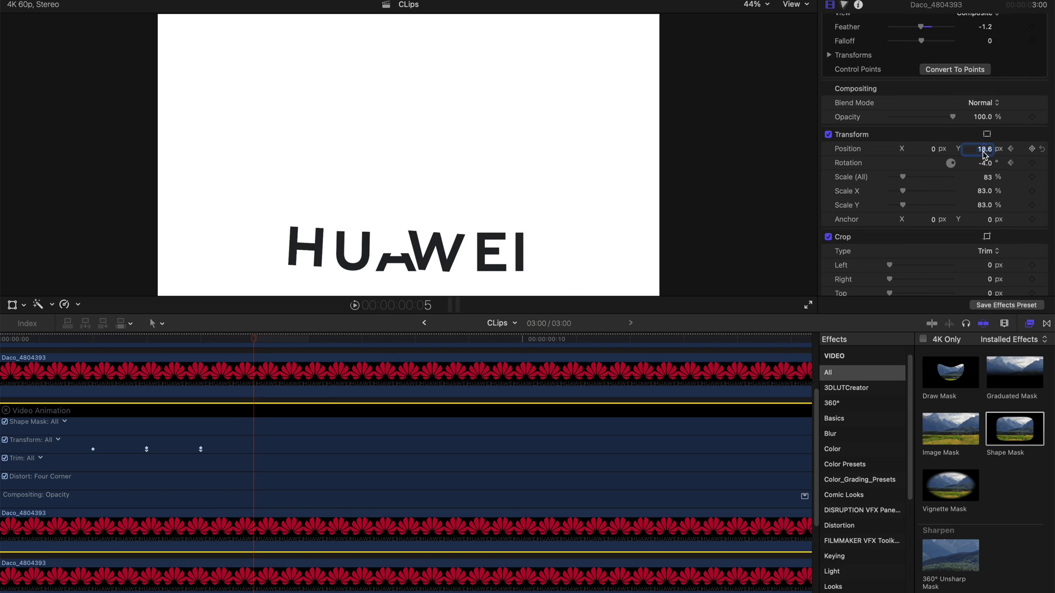
pyautogui.write('0')
pyautogui.press('Return')
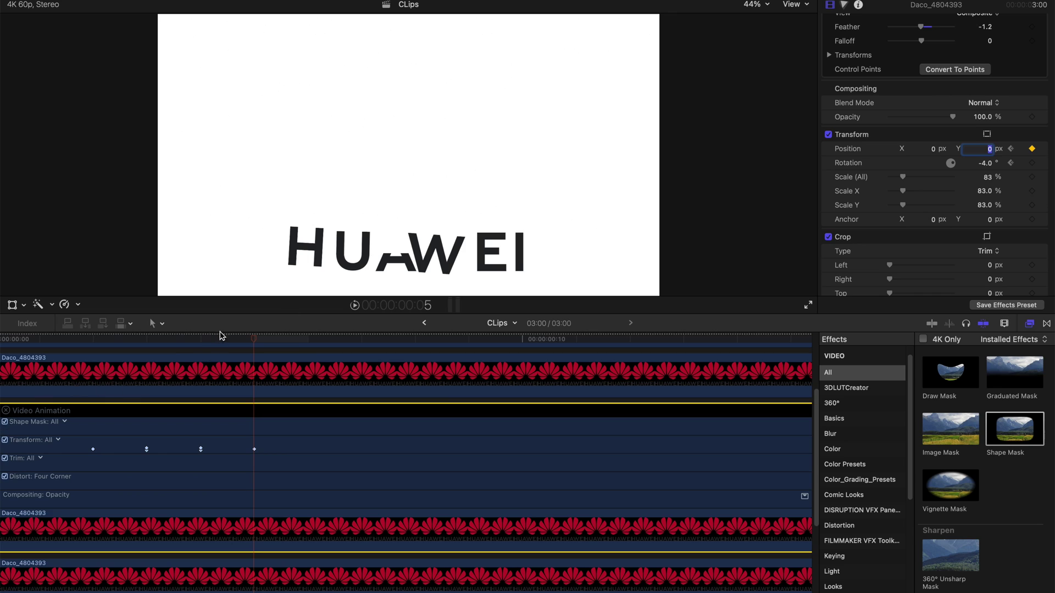
pyautogui.click(254, 339)
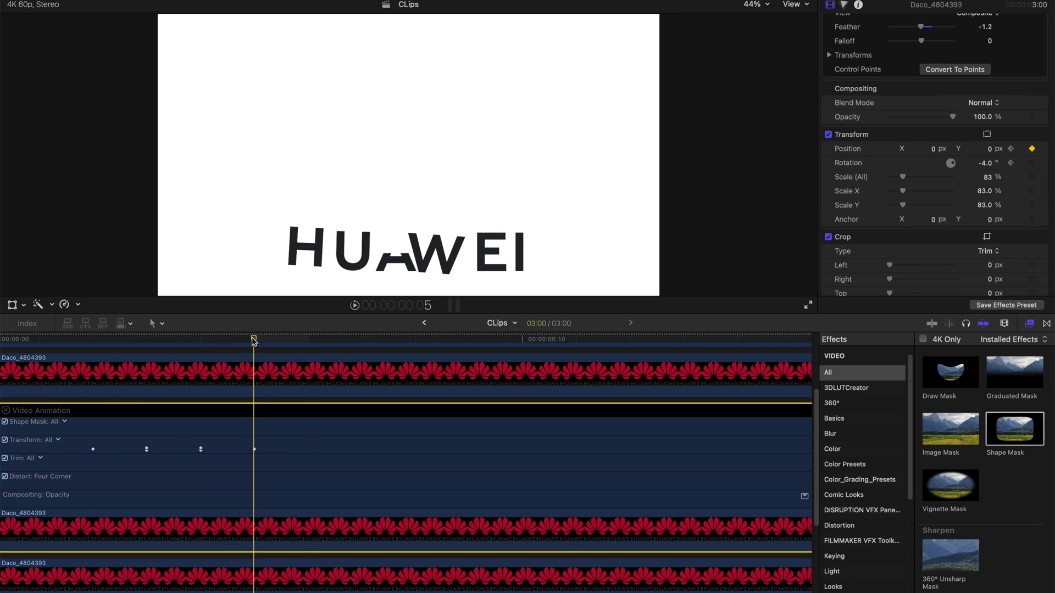
pyautogui.press('Right')
pyautogui.click(988, 163)
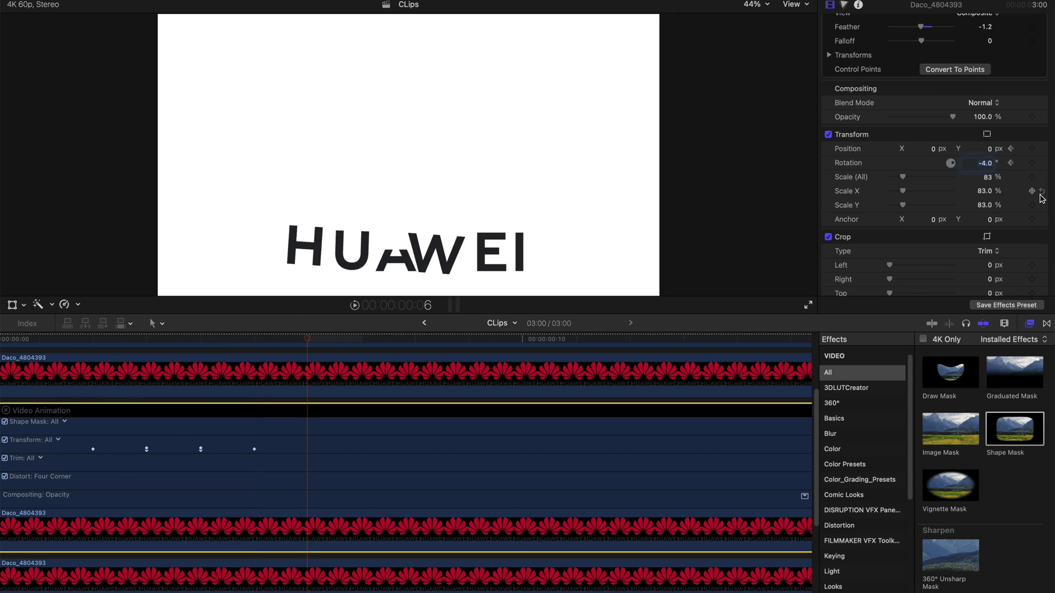
pyautogui.write('0')
pyautogui.press('Return')
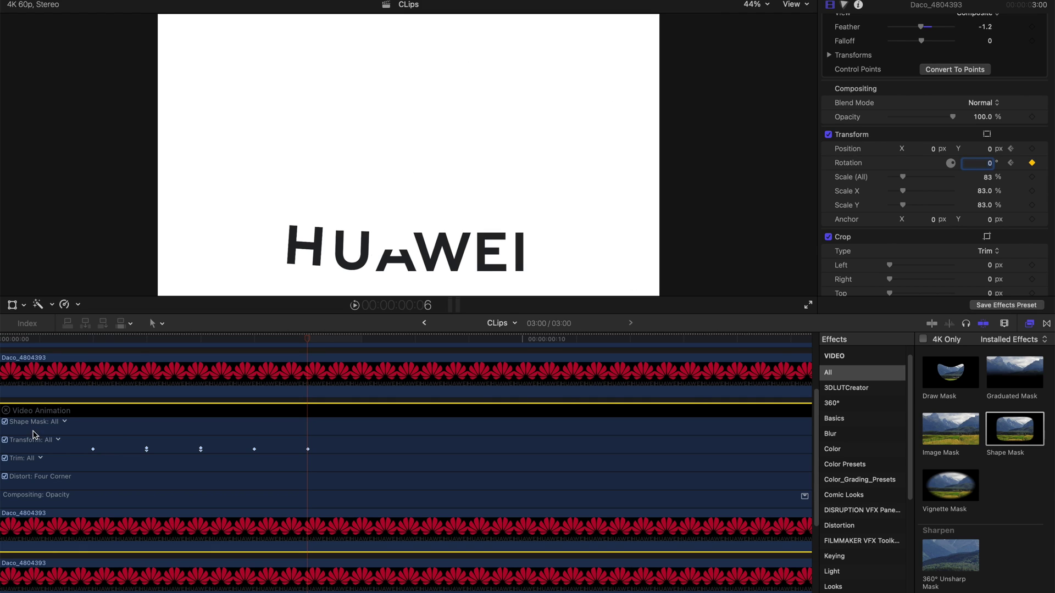
# Step: Play the project from the first frame to review the W's bounce with the other letters
pyautogui.scroll(-2, 53, 439)
pyautogui.click(24, 341)
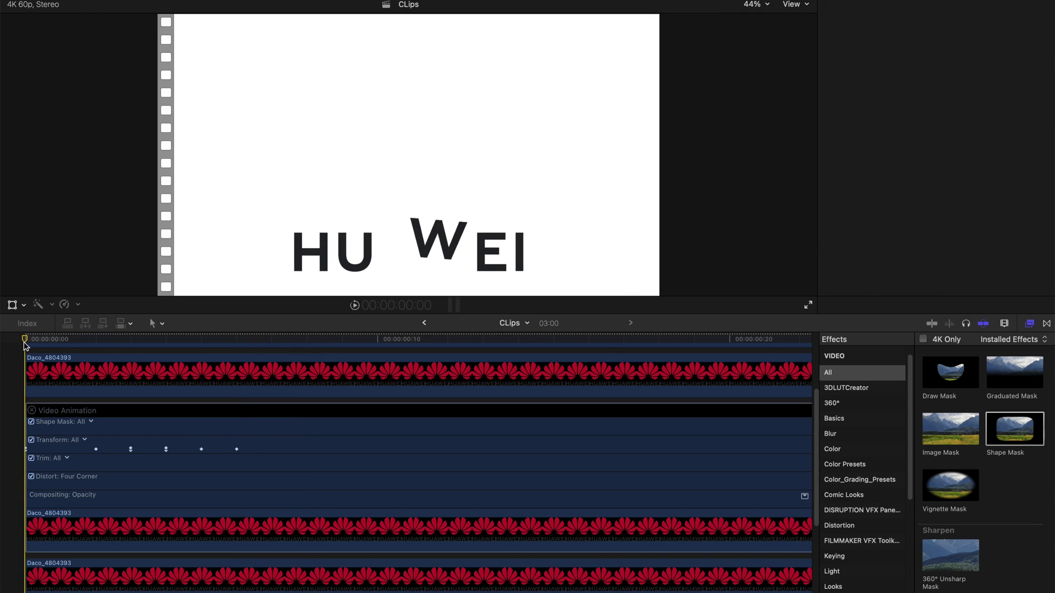
pyautogui.press('space')
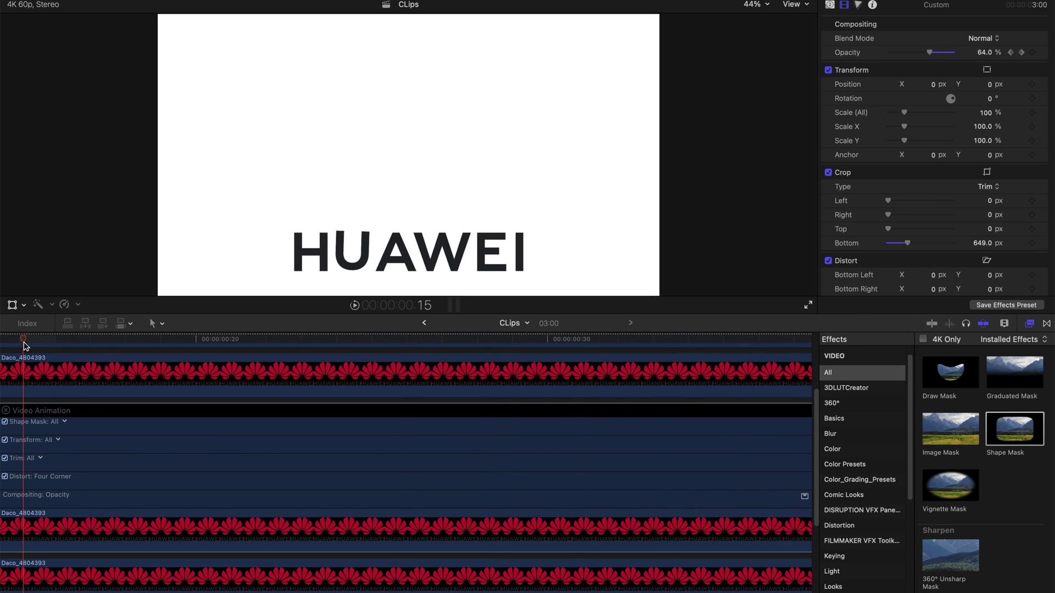
# Step: Slow the W clip's bounce by spreading its last four transform keyframes to frames 6, 10, 15 and 20
pyautogui.hscroll(5, 21, 351)
pyautogui.scroll(2, 22, 352)
pyautogui.click(127, 463)
pyautogui.hscroll(-3, 278, 489)
pyautogui.moveTo(256, 484); pyautogui.dragTo(323, 483)
pyautogui.moveTo(209, 483); pyautogui.dragTo(255, 484)
pyautogui.moveTo(163, 484); pyautogui.dragTo(187, 483)
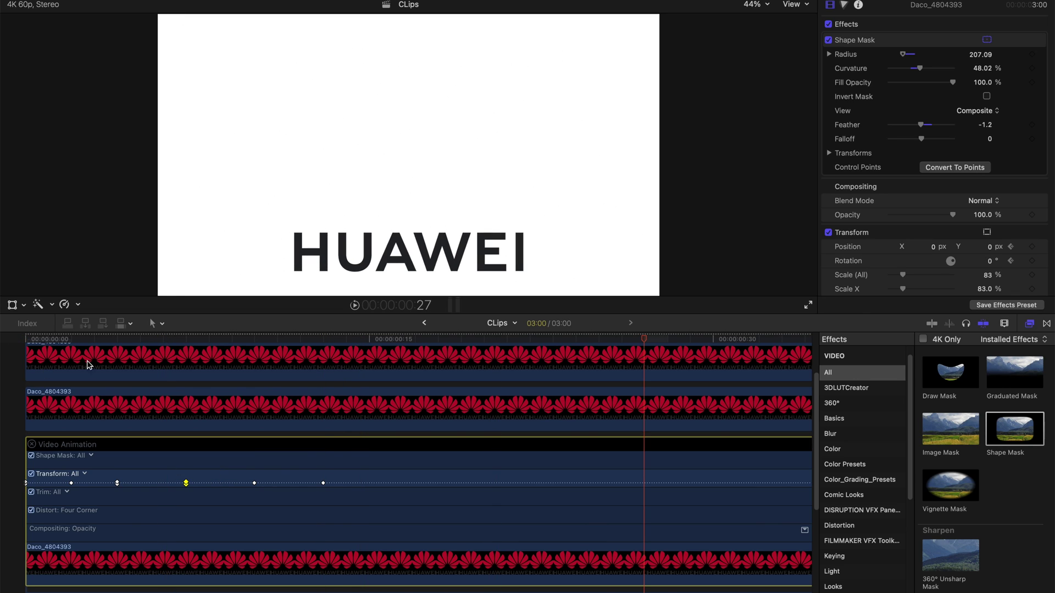
pyautogui.moveTo(324, 484); pyautogui.dragTo(483, 484)
pyautogui.moveTo(254, 483); pyautogui.dragTo(369, 483)
pyautogui.moveTo(185, 484); pyautogui.dragTo(254, 484)
pyautogui.moveTo(117, 484); pyautogui.dragTo(163, 484)
# Step: Play the letter animation from the first frame to review the retimed W bounce
pyautogui.click(21, 341)
pyautogui.press('space')
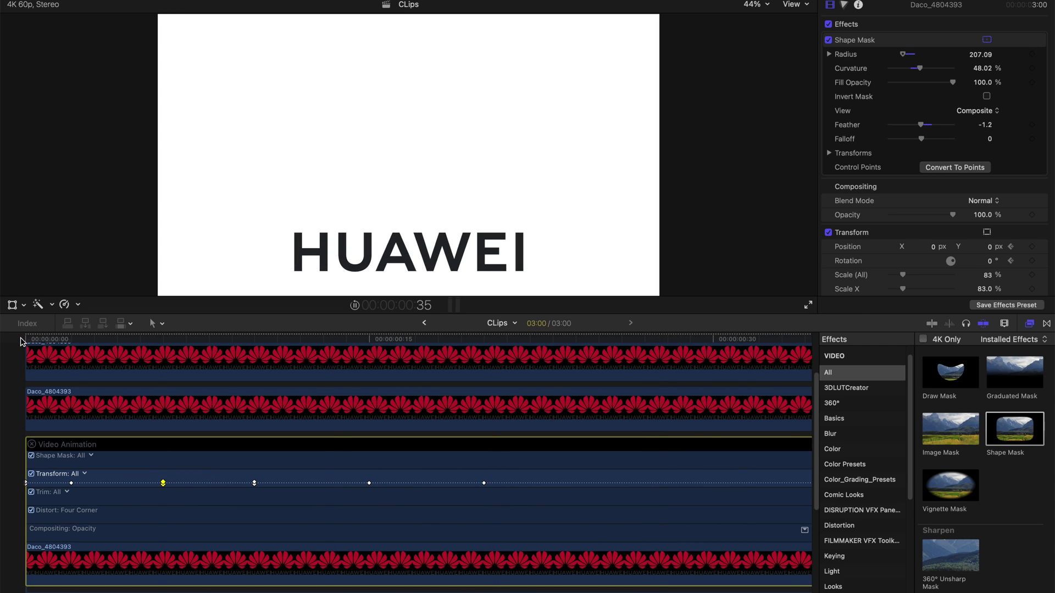
pyautogui.press('space')
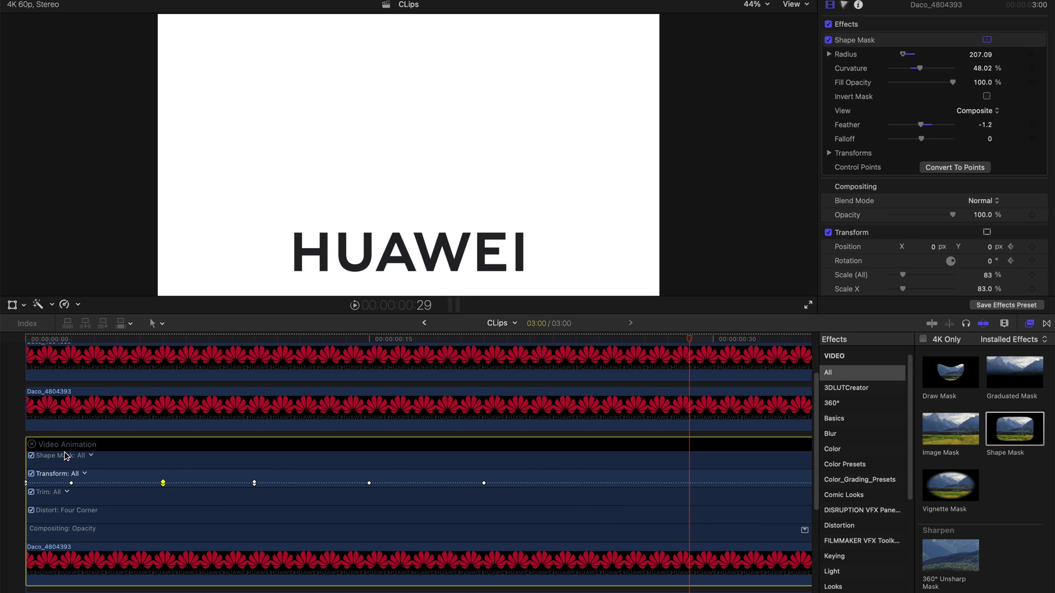
pyautogui.scroll(1, 77, 473)
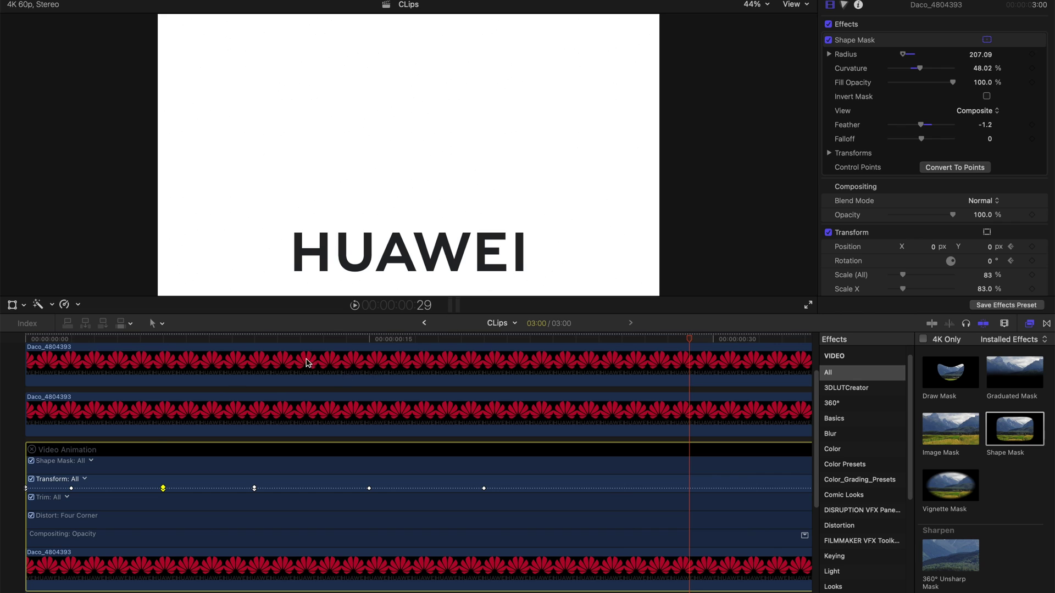
pyautogui.scroll(3, 164, 448)
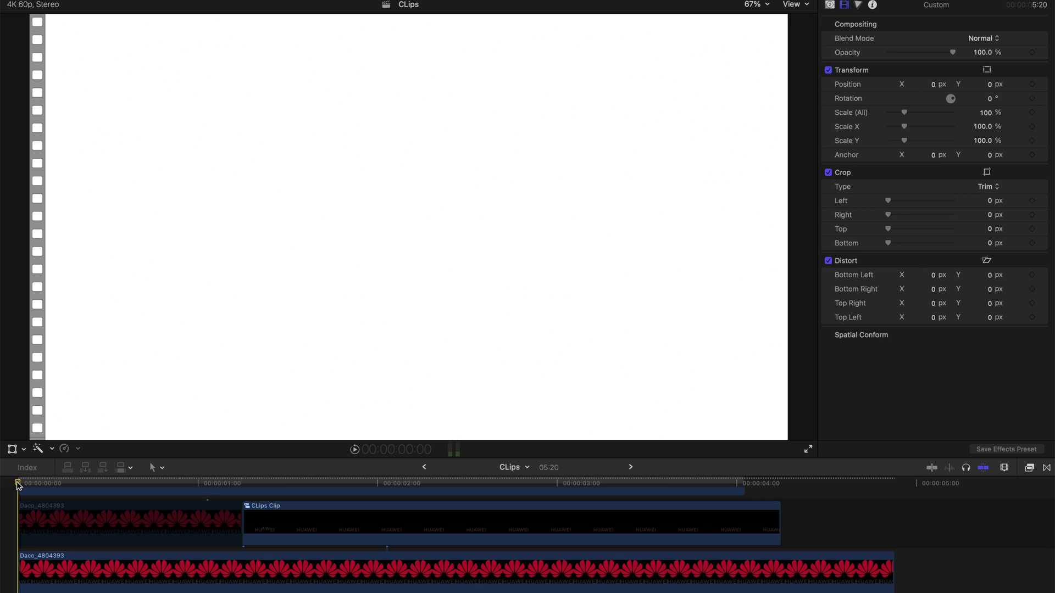
# Step: Open the CLips Clip compound clip in the main project to view the layers of the wordmark
pyautogui.press('q')
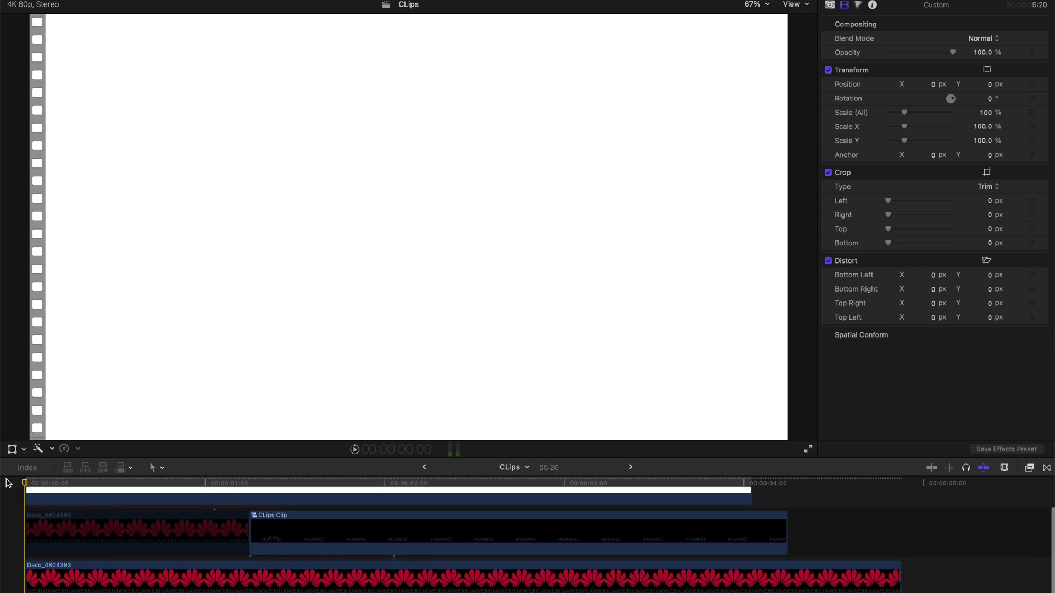
pyautogui.press('super+z')
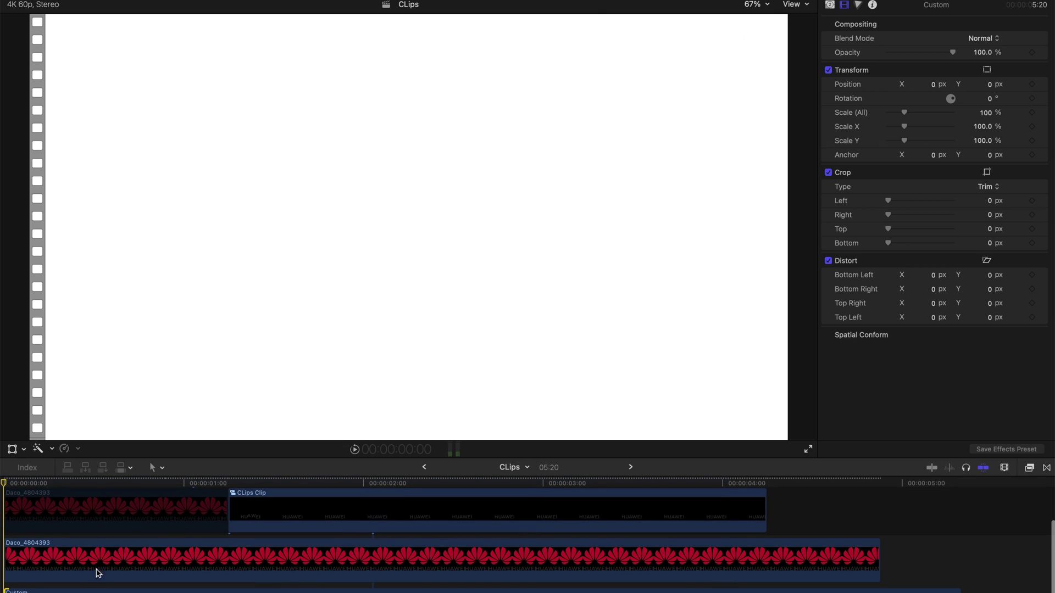
pyautogui.doubleClick(306, 537)
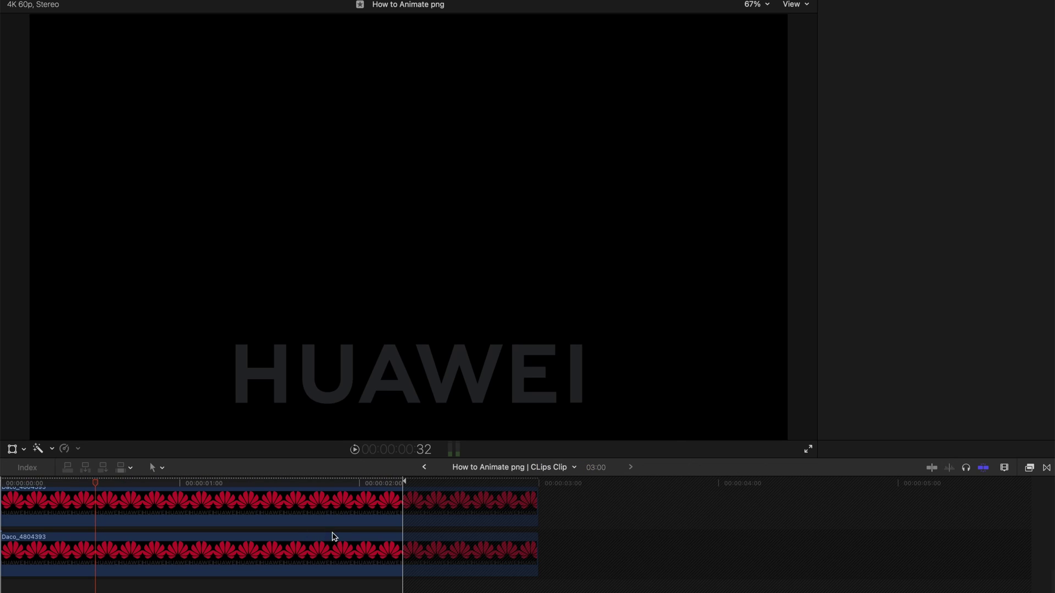
pyautogui.scroll(-1, 357, 519)
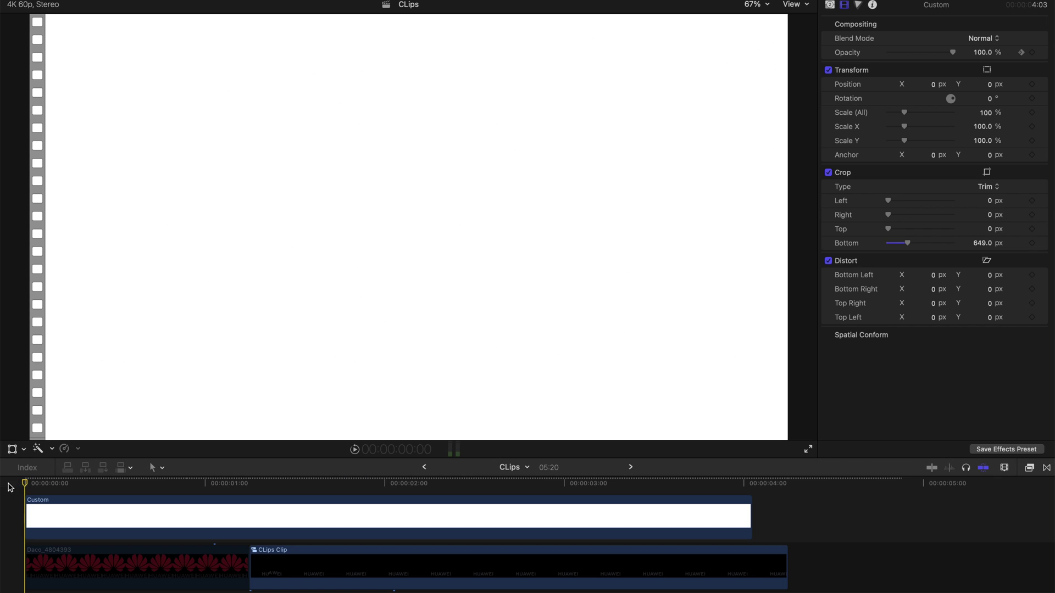
# Step: Play the CLips project from the start to review the complete logo animation
pyautogui.scroll(-5, 9, 487)
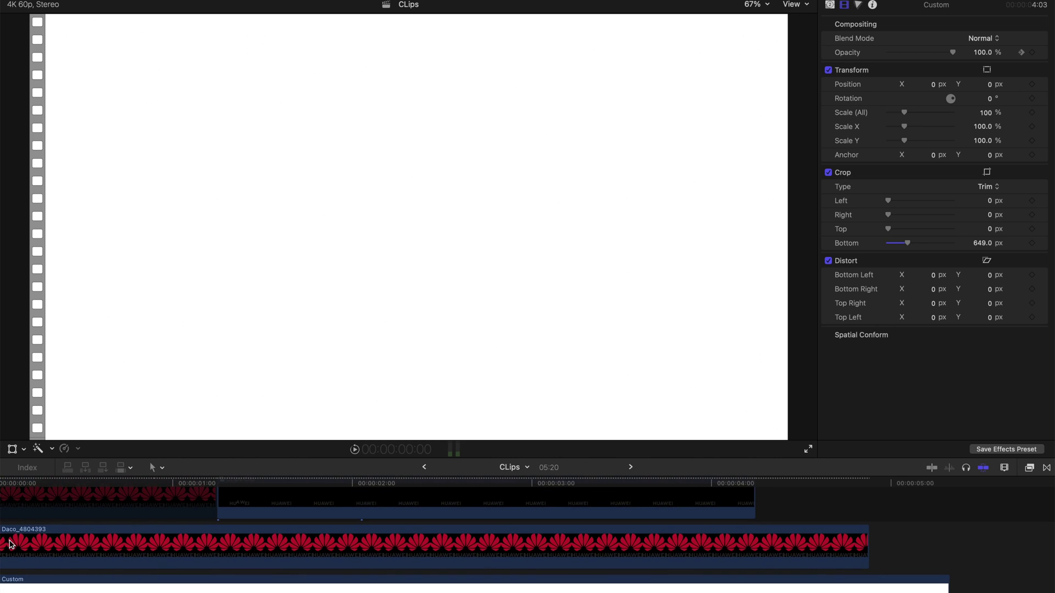
pyautogui.press('space')
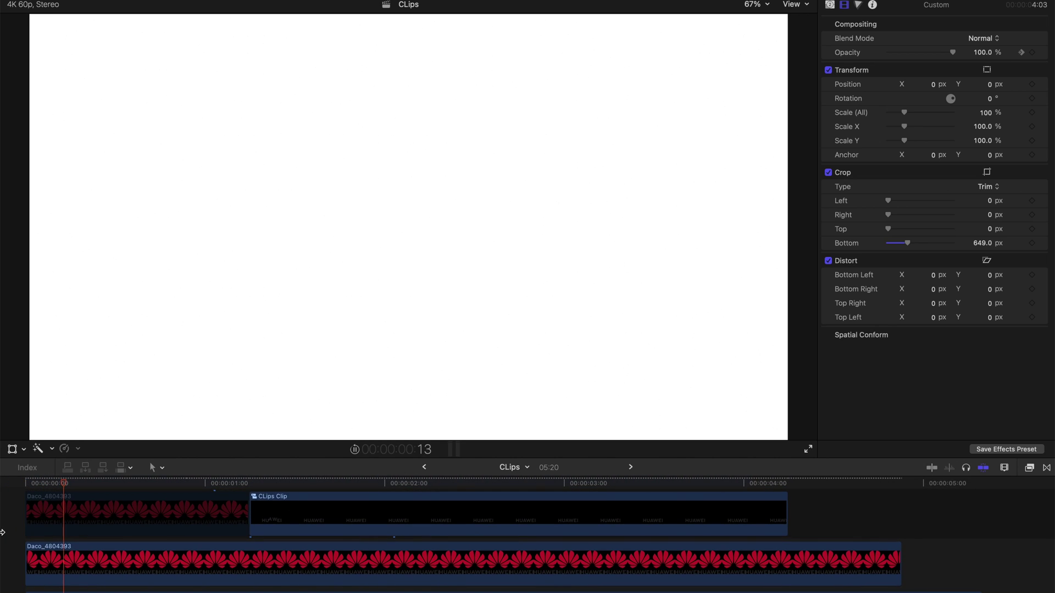
pyautogui.press('space')
pyautogui.scroll(-3, 317, 548)
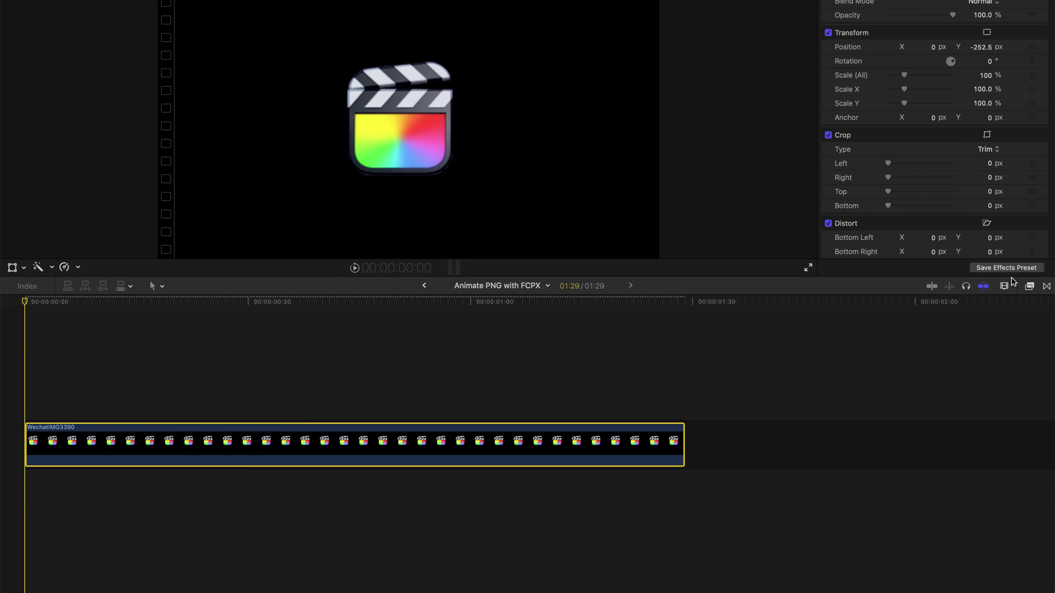
# Step: Search the effects for "bad" and apply Bad TV to the WechatIMG3390 clip in the Animate PNG with FCPX project
pyautogui.click(1029, 323)
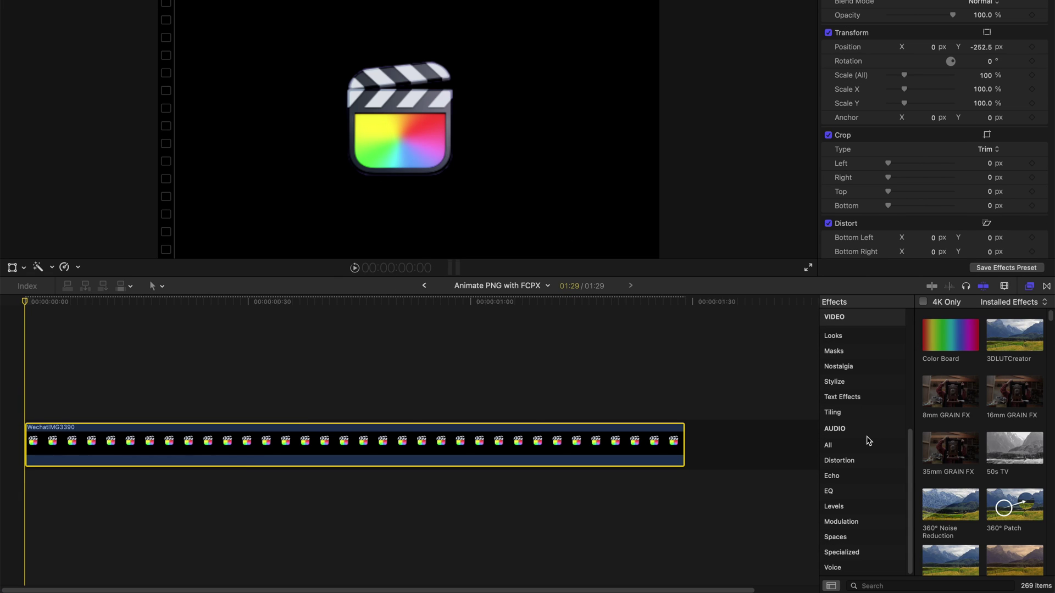
pyautogui.click(877, 585)
pyautogui.write('bad')
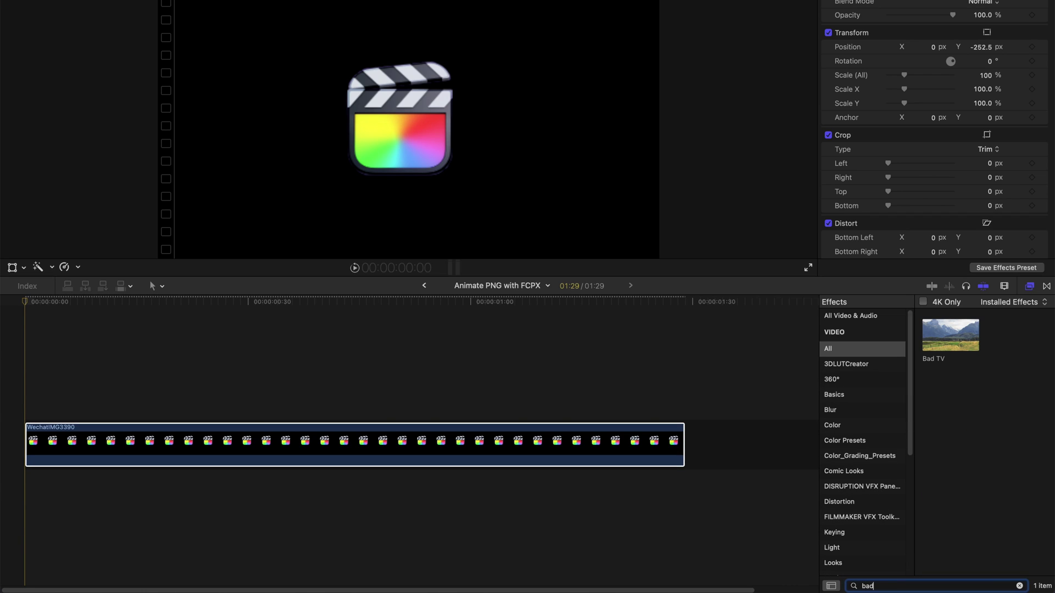
pyautogui.moveTo(944, 338); pyautogui.dragTo(428, 431)
# Step: Search the effects for "prism", apply Prism to the WechatIMG3390 clip and hide the effects browser
pyautogui.click(884, 584)
pyautogui.write('prism')
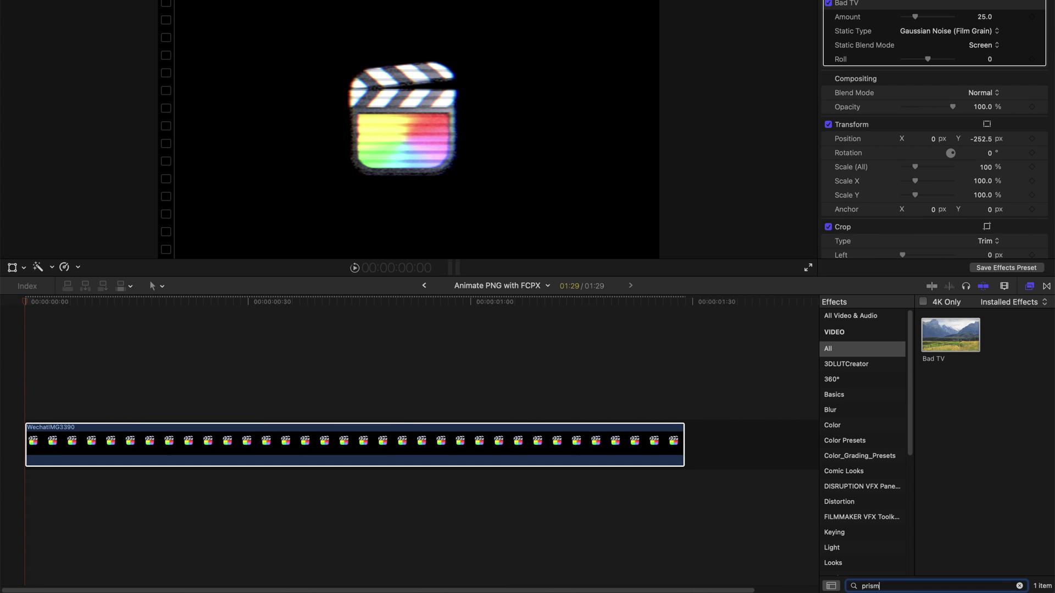
pyautogui.moveTo(936, 332); pyautogui.dragTo(498, 444)
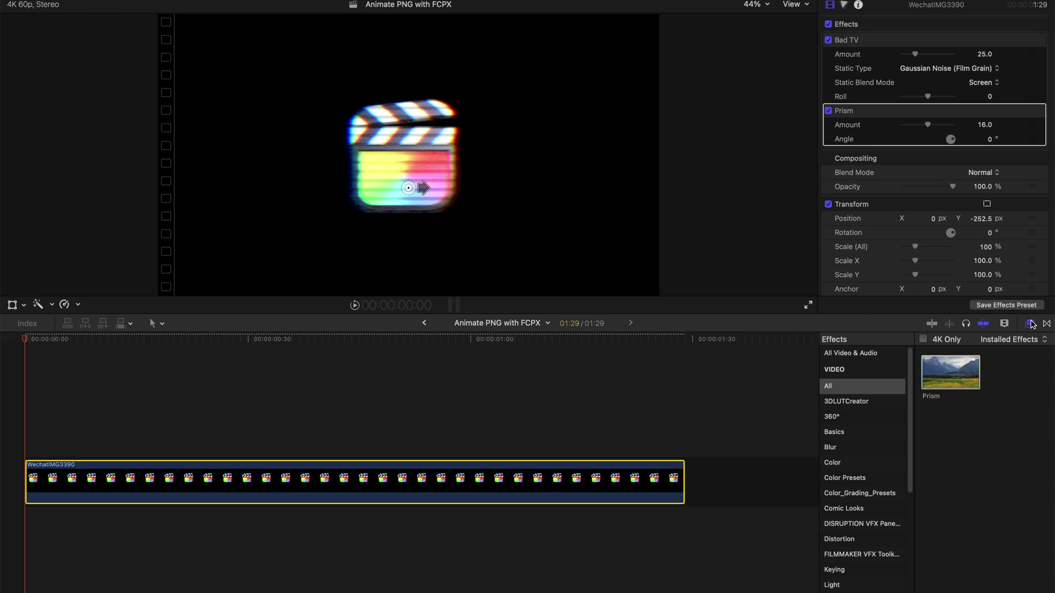
pyautogui.click(1030, 323)
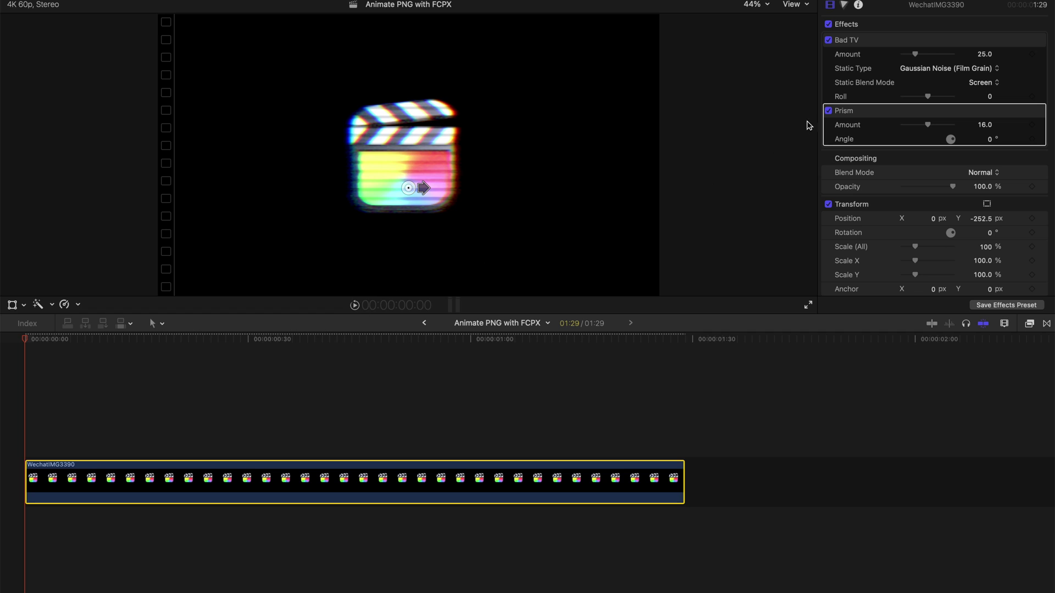
# Step: Set Bad TV's static type to TV static and reduce both the Prism amount and the Bad TV amount to 0
pyautogui.click(970, 69)
pyautogui.click(967, 48)
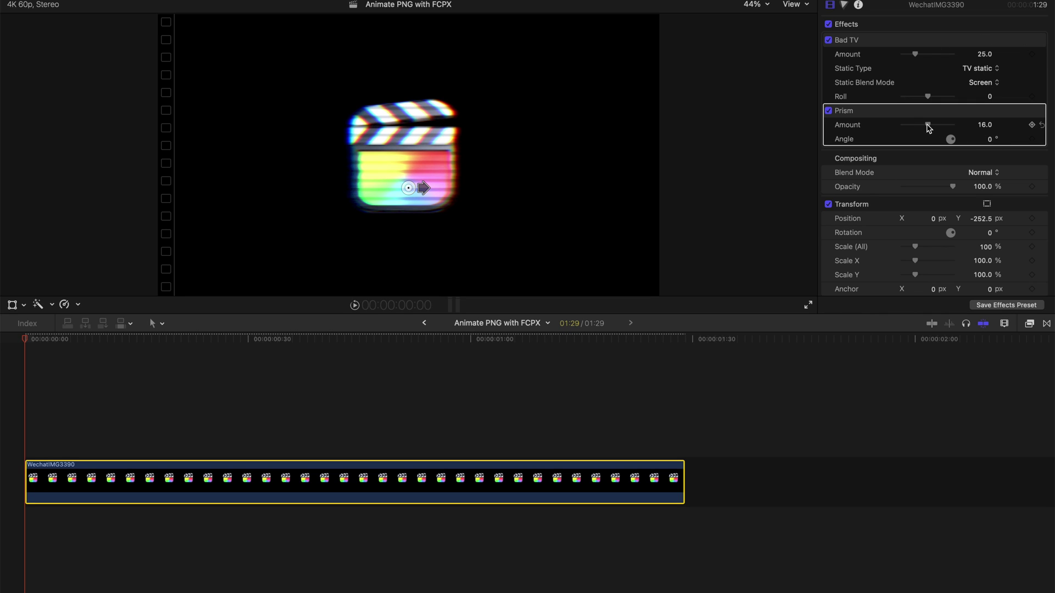
pyautogui.moveTo(927, 125); pyautogui.dragTo(793, 116)
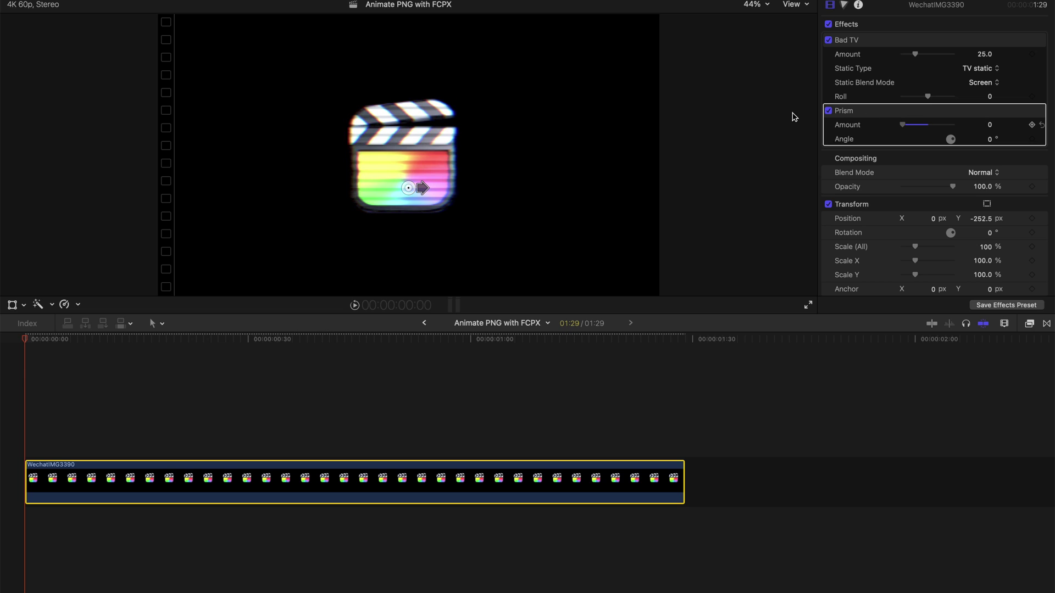
pyautogui.moveTo(915, 54); pyautogui.dragTo(895, 57)
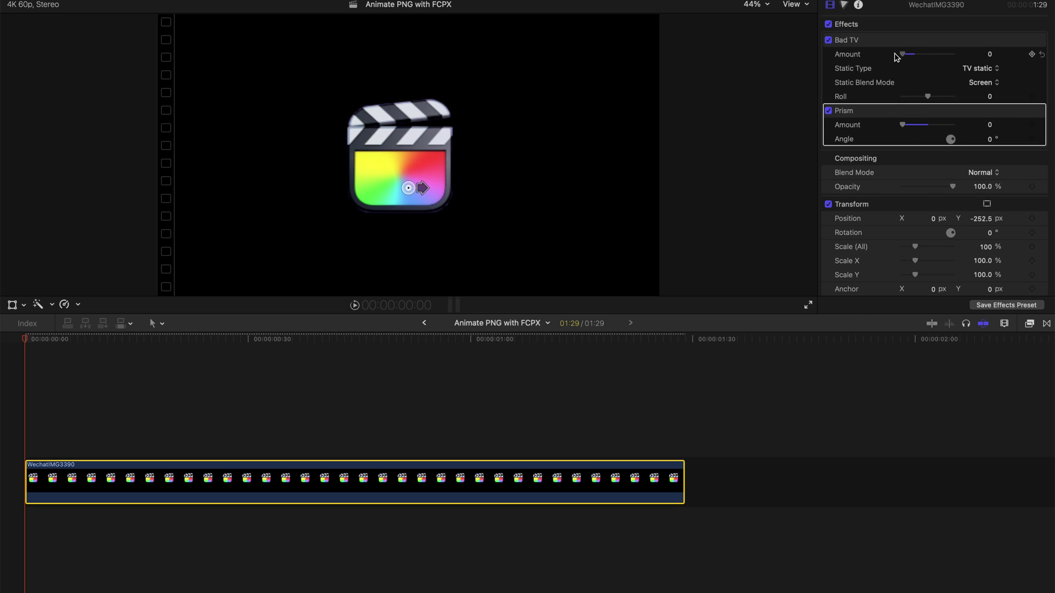
# Step: Add keyframes at the first frame for the Bad TV amount, Prism amount and Prism angle
pyautogui.click(1032, 54)
pyautogui.click(1032, 125)
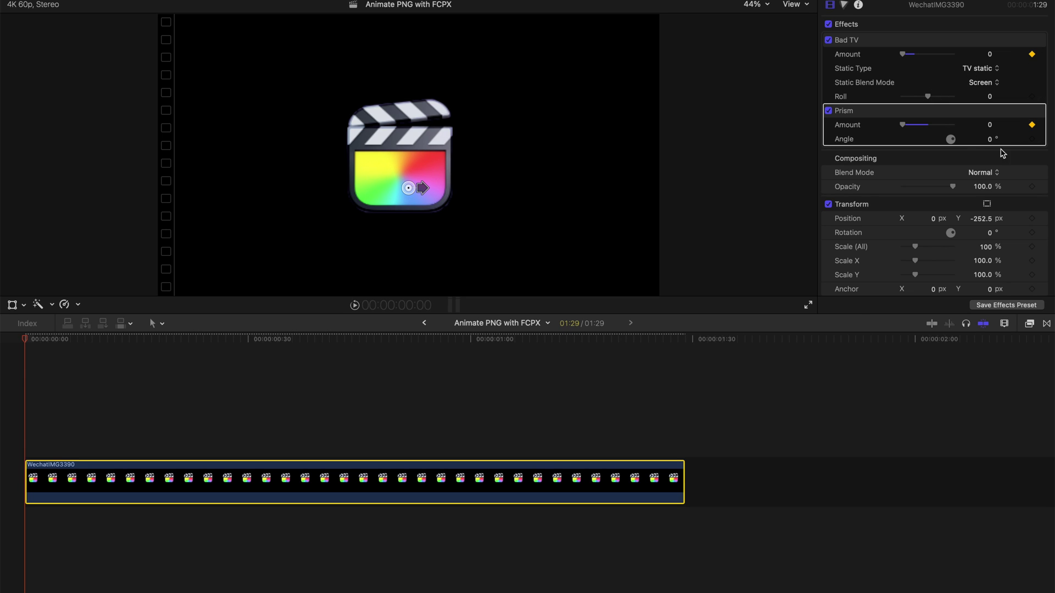
pyautogui.click(1032, 139)
# Step: At frame 19, add keyframes holding the Bad TV amount, Prism amount and Prism angle at 0
pyautogui.moveTo(24, 344); pyautogui.dragTo(169, 342)
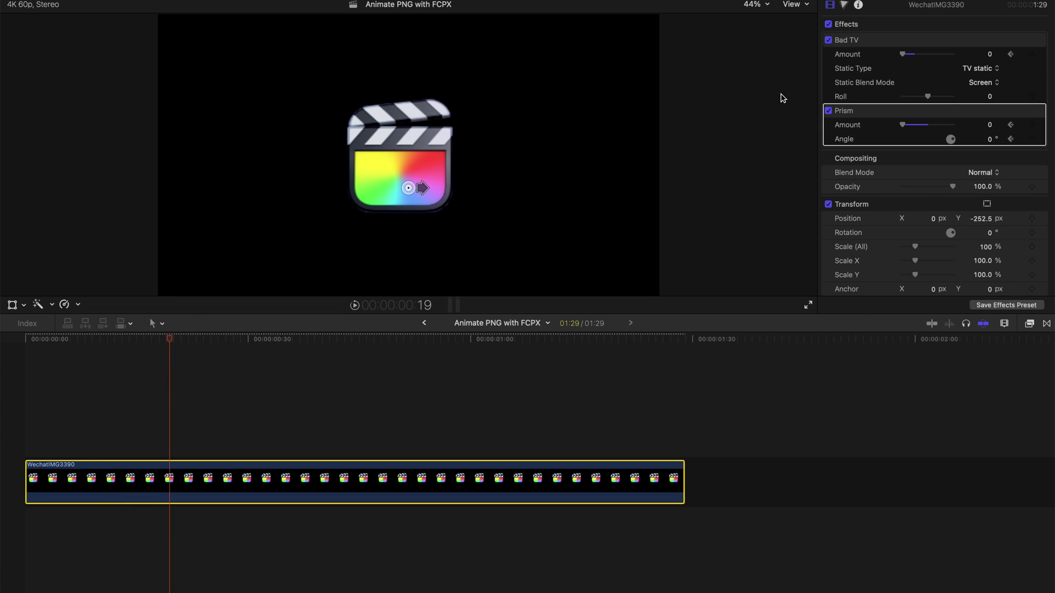
pyautogui.click(1032, 54)
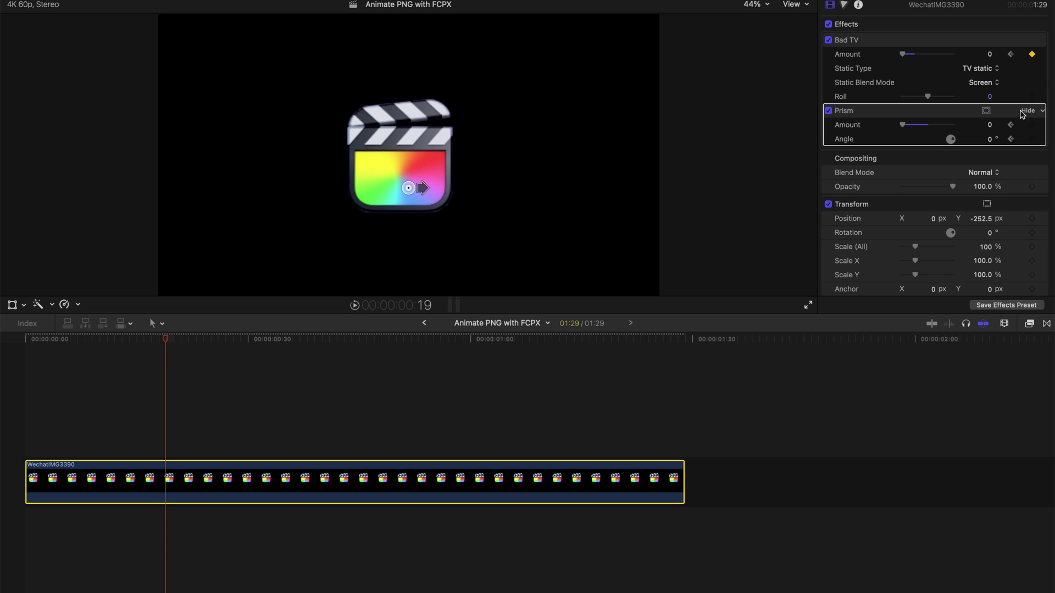
pyautogui.click(1031, 125)
pyautogui.click(1032, 138)
# Step: Set the Bad TV amount to 54.05 at frame 20, the Prism amount to 20.0 at frame 22 and its angle to 220.8° at frame 23
pyautogui.moveTo(168, 339); pyautogui.dragTo(177, 339)
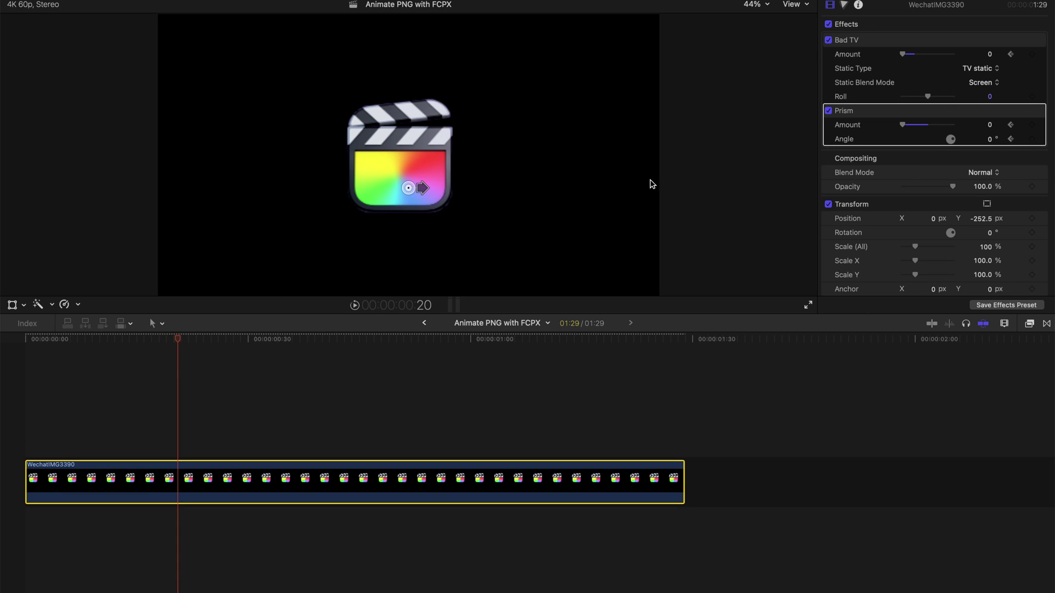
pyautogui.moveTo(906, 57); pyautogui.dragTo(934, 54)
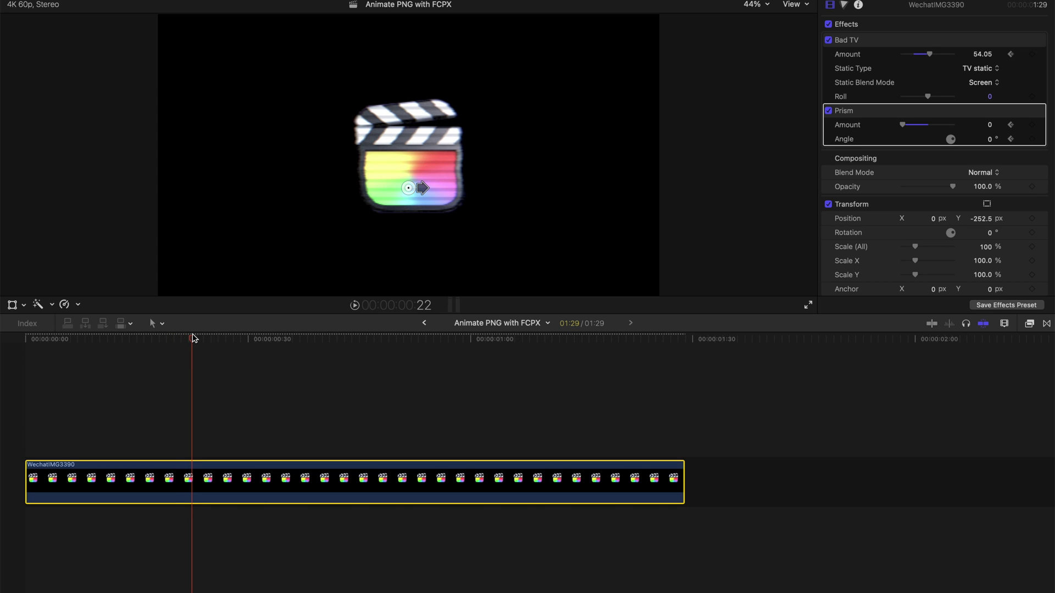
pyautogui.moveTo(906, 127); pyautogui.dragTo(934, 124)
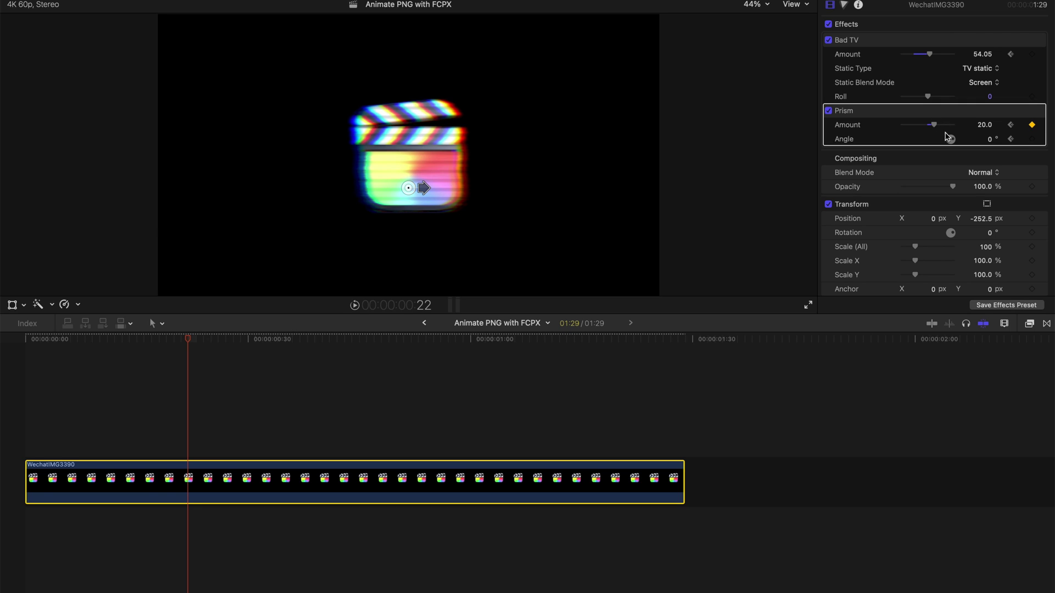
pyautogui.click(198, 339)
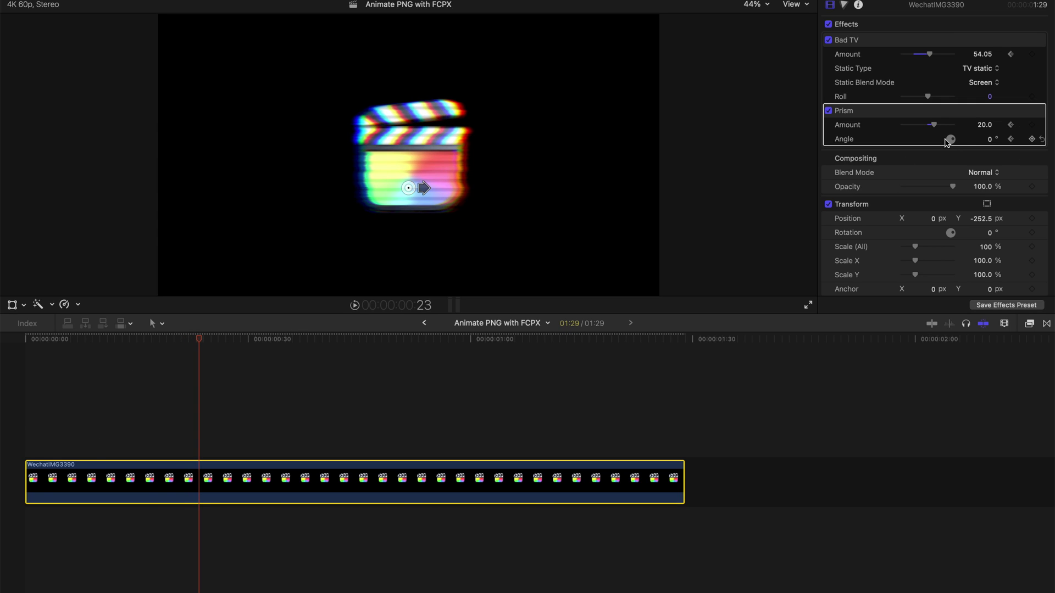
pyautogui.moveTo(952, 141); pyautogui.dragTo(951, 141)
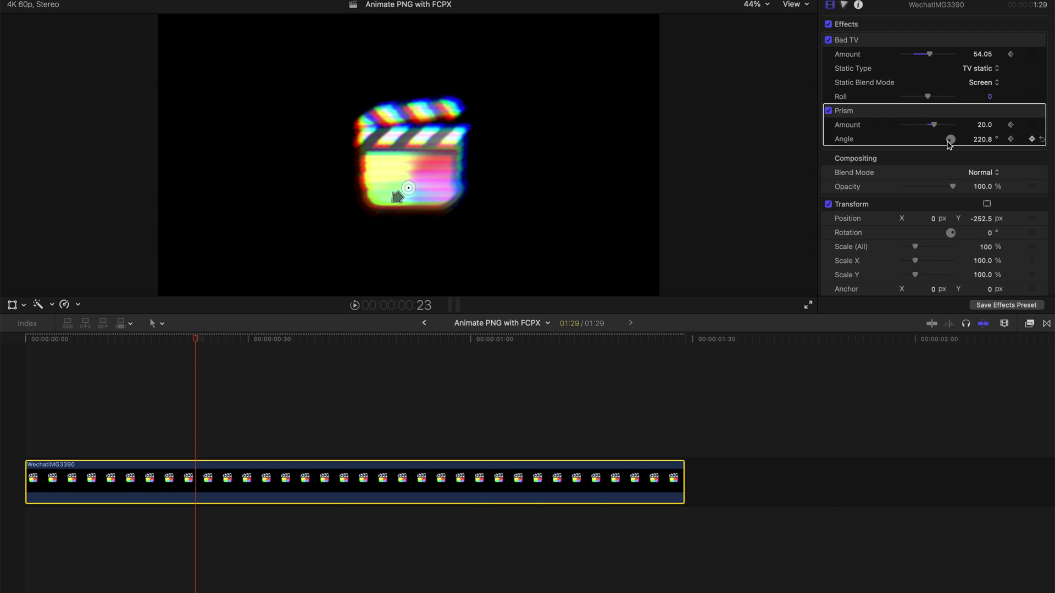
# Step: Play the clip from the start to review how the glitch begins
pyautogui.moveTo(194, 340); pyautogui.dragTo(3, 371)
pyautogui.press('space')
pyautogui.press('space')
pyautogui.click(388, 340)
pyautogui.moveTo(387, 341); pyautogui.dragTo(18, 398)
pyautogui.press('space')
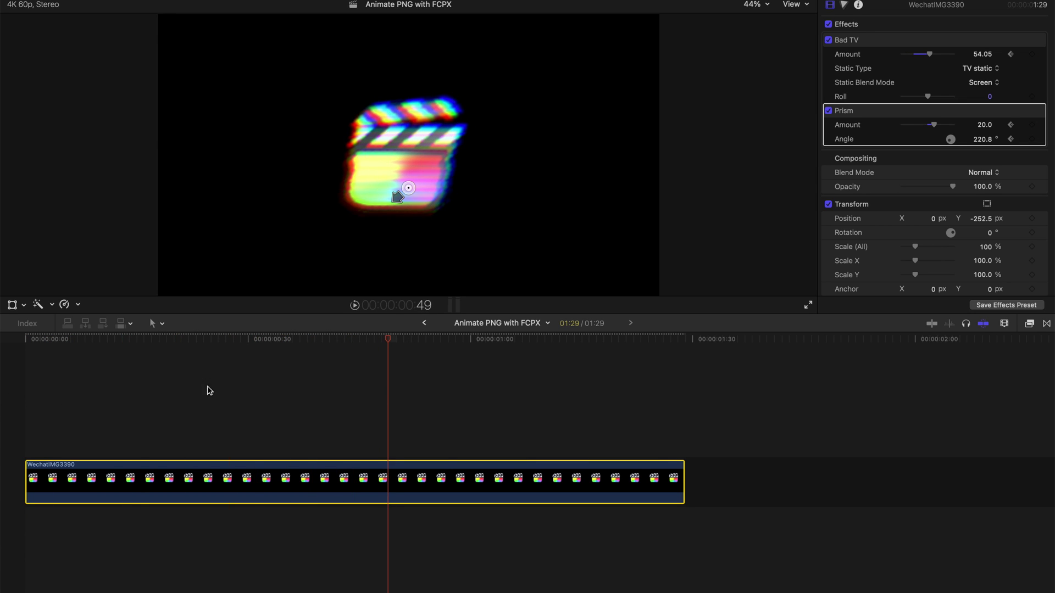
# Step: Show the clip's video animation and, at frame 49, add keyframes for the Prism angle, Bad TV amount and Bad TV roll
pyautogui.rightClick(390, 489)
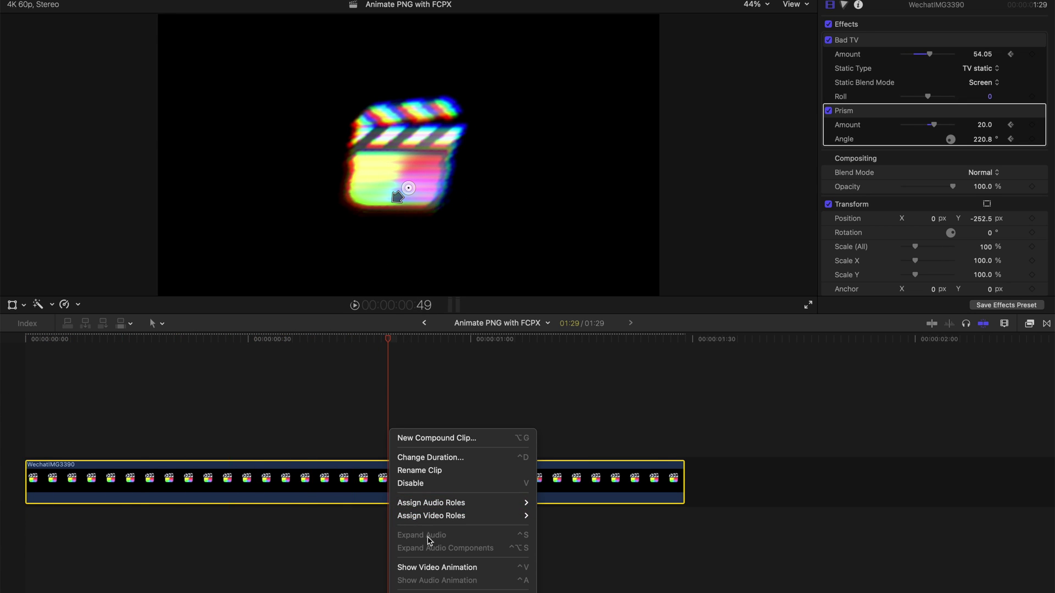
pyautogui.click(439, 568)
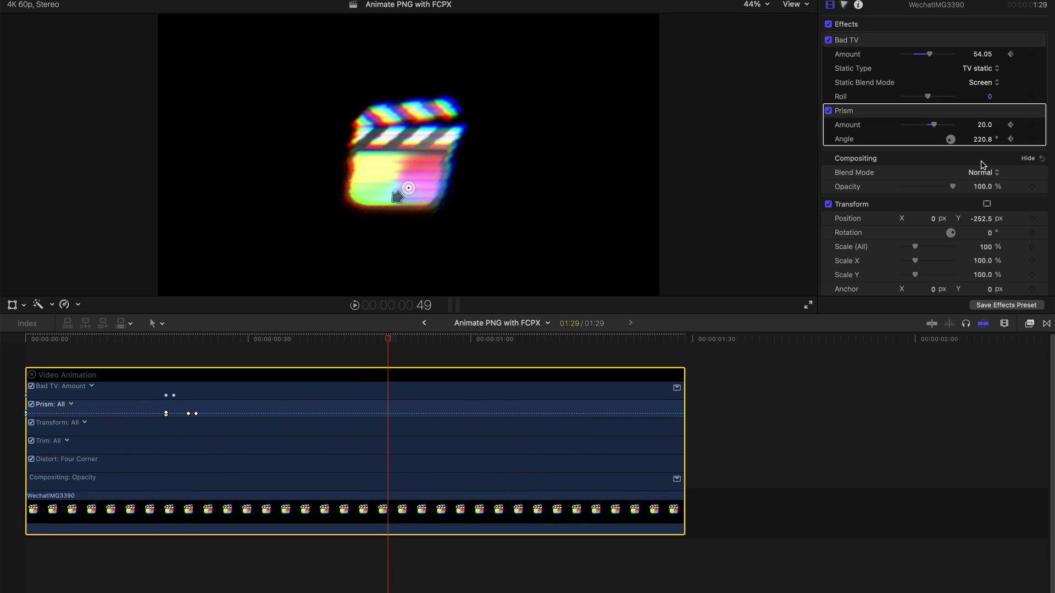
pyautogui.click(1032, 139)
pyautogui.click(1032, 54)
pyautogui.click(1032, 97)
# Step: End the glitch at frame 49 by setting the Bad TV amount, Prism amount and Prism angle to 0
pyautogui.click(977, 55)
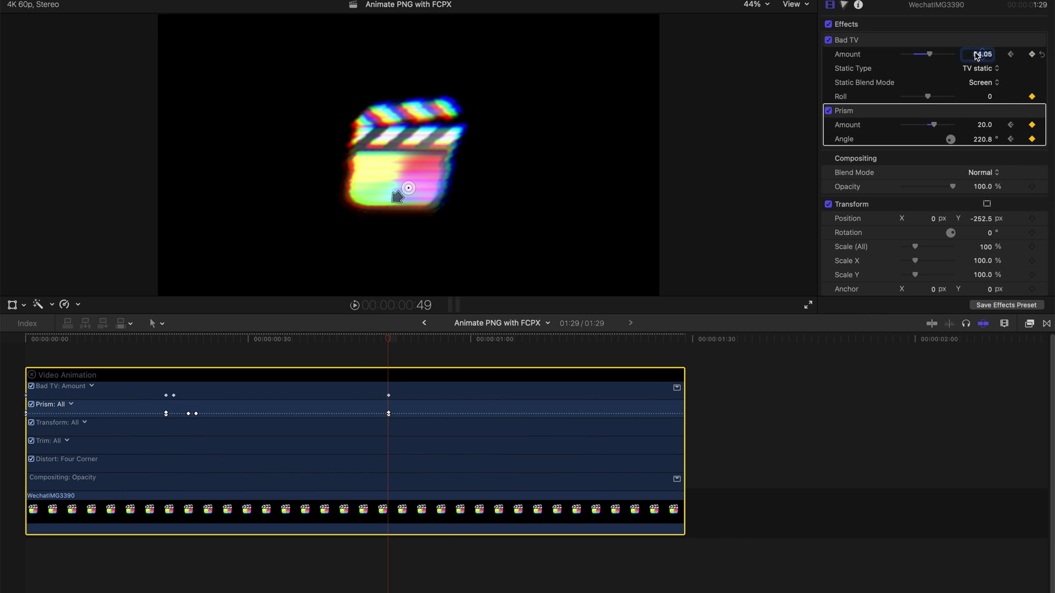
pyautogui.write('0')
pyautogui.press('Return')
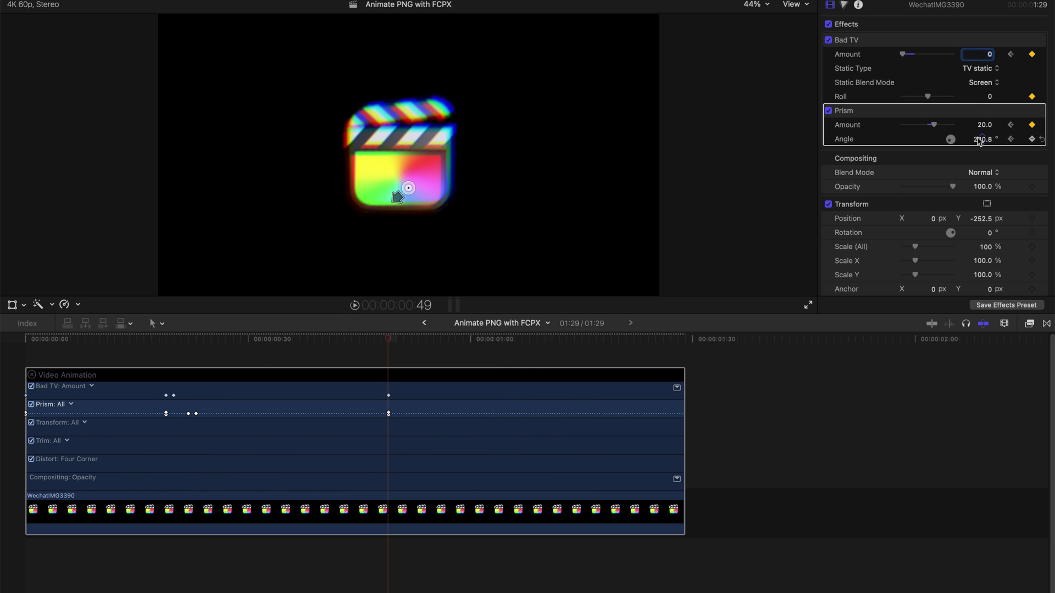
pyautogui.click(982, 125)
pyautogui.write('0')
pyautogui.press('Return')
pyautogui.click(979, 139)
pyautogui.write('0')
pyautogui.press('Return')
# Step: Play the clip from the first frame to review the finished glitch effect
pyautogui.press('Home')
pyautogui.press('space')
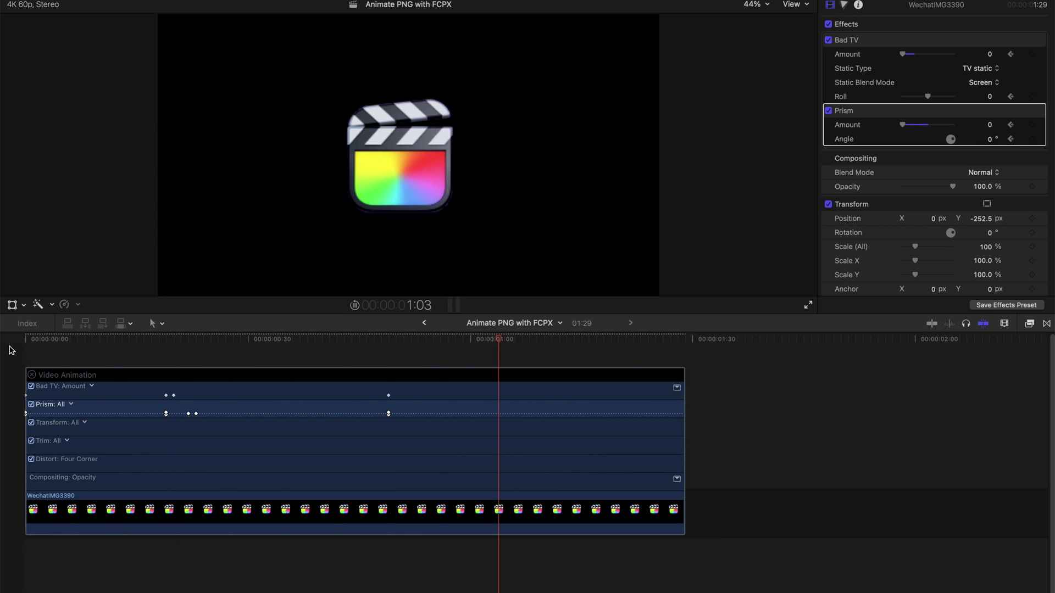
pyautogui.press('space')
pyautogui.press('Home')
pyautogui.press('space')
pyautogui.press('space')
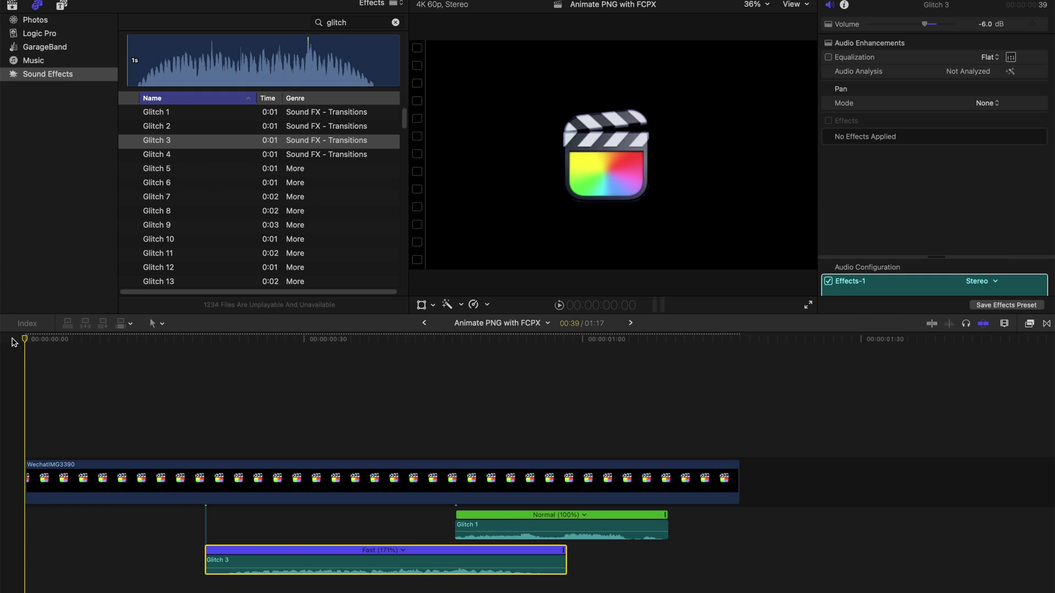
# Step: Play the project from the start to review the glitch together with the Glitch 1 and Glitch 3 sound effects
pyautogui.press('space')
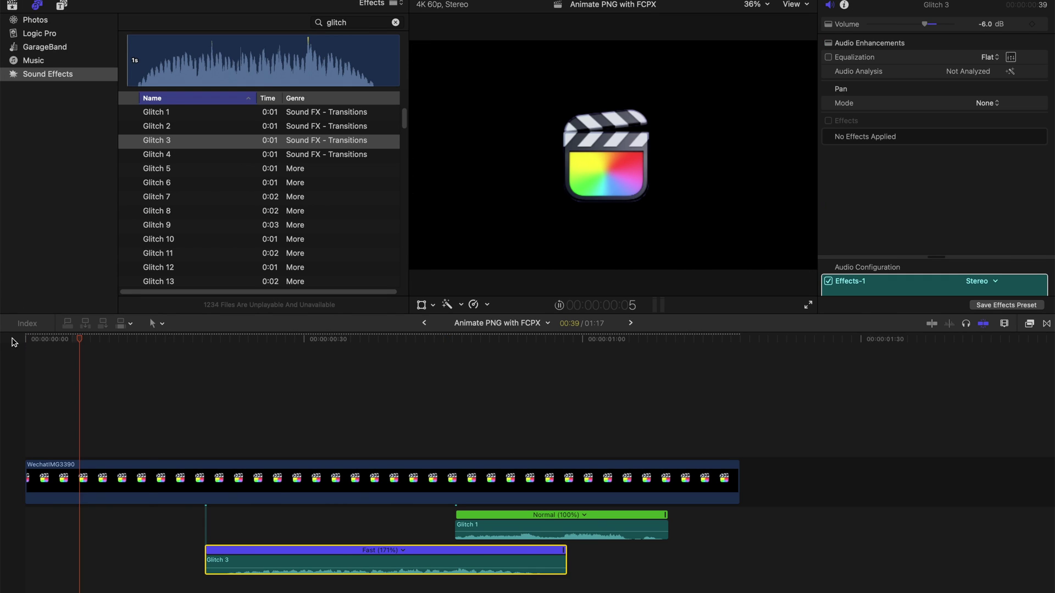